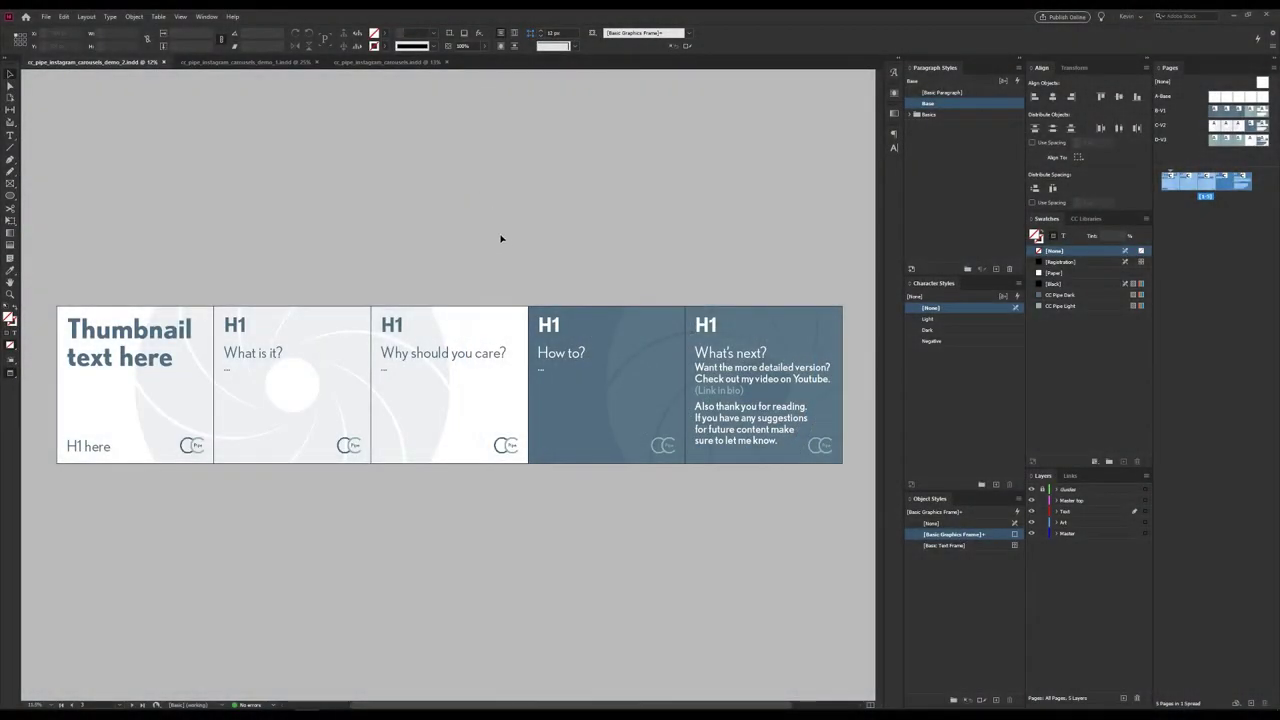
# Pan the carousel spread, then bring the cc_pipe_instagram_carousels_demo_1.indd document to the front.
pyautogui.moveTo(499, 237)
pyautogui.mouseDown()
pyautogui.moveTo(518, 235)
pyautogui.moveTo(503, 232)
pyautogui.mouseUp()
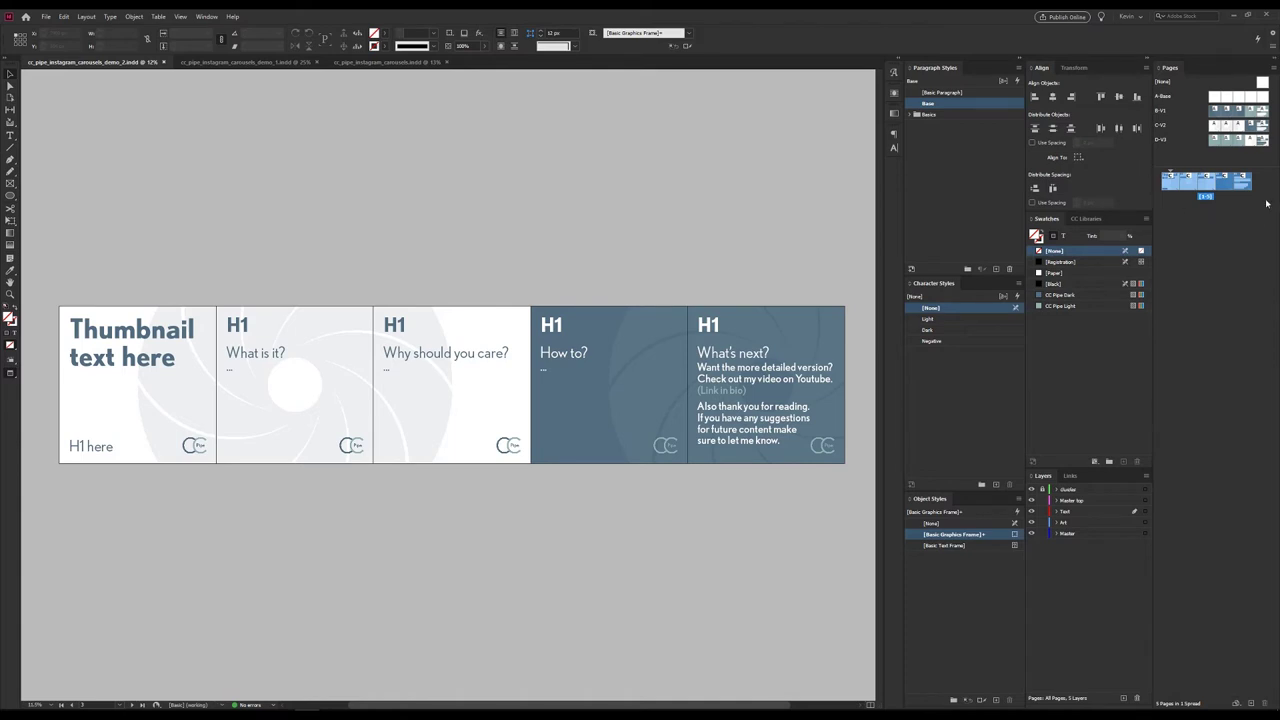
pyautogui.hscroll(2, 577, 357)
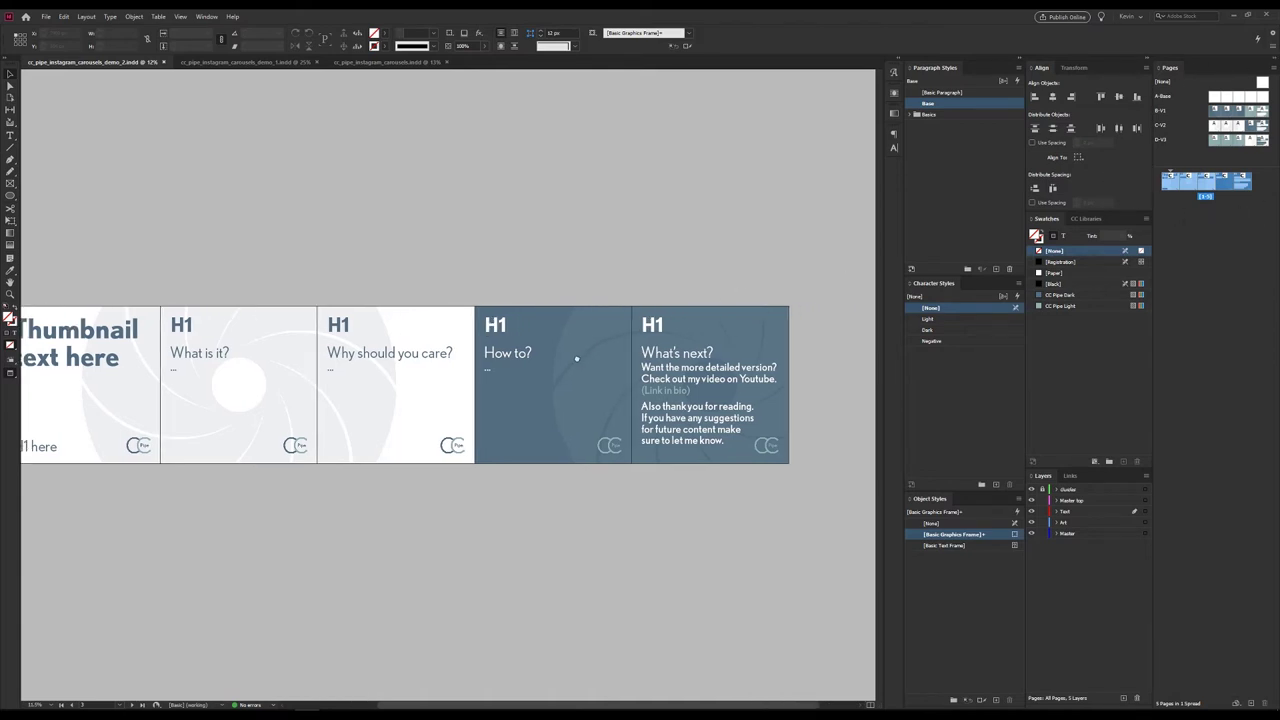
pyautogui.hscroll(-3, 674, 349)
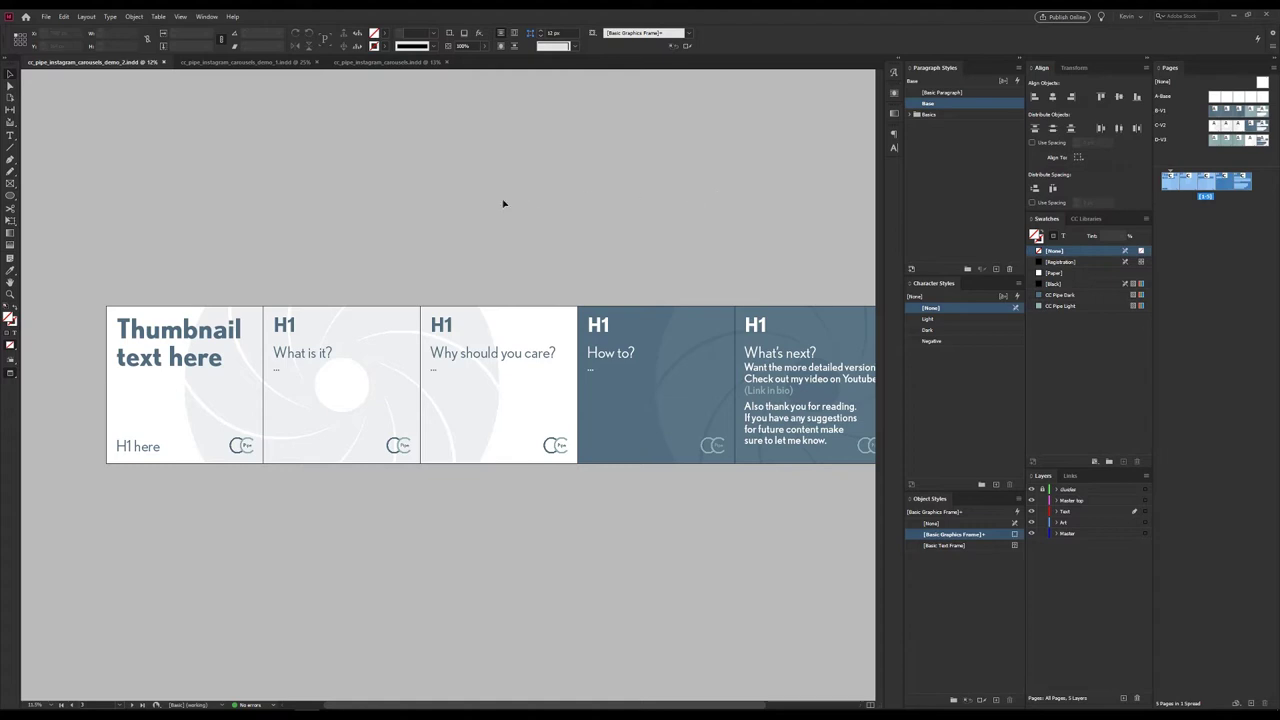
pyautogui.click(258, 64)
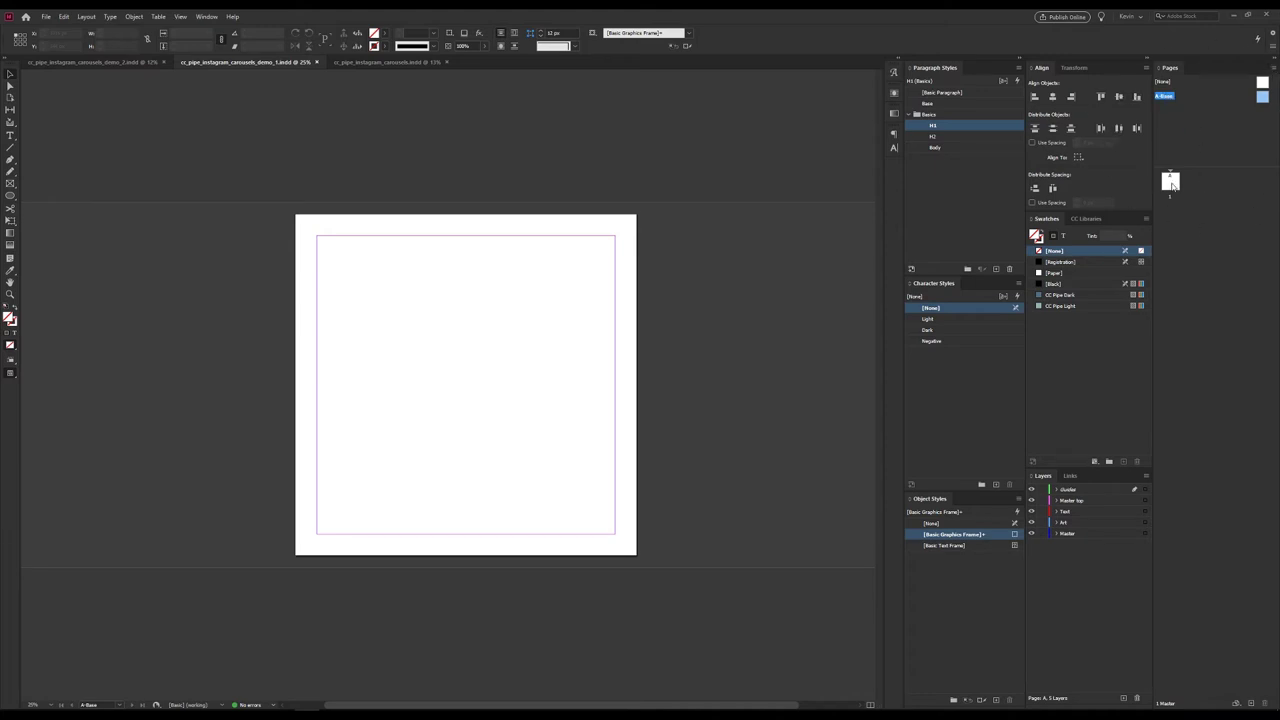
# Insert pages until the document has five, moving page 3 below page 4.
pyautogui.hotkey('ctrl', 'shift', 'p')
pyautogui.hotkey('ctrl', 'shift', 'p')
pyautogui.hotkey('ctrl', 'shift', 'p')
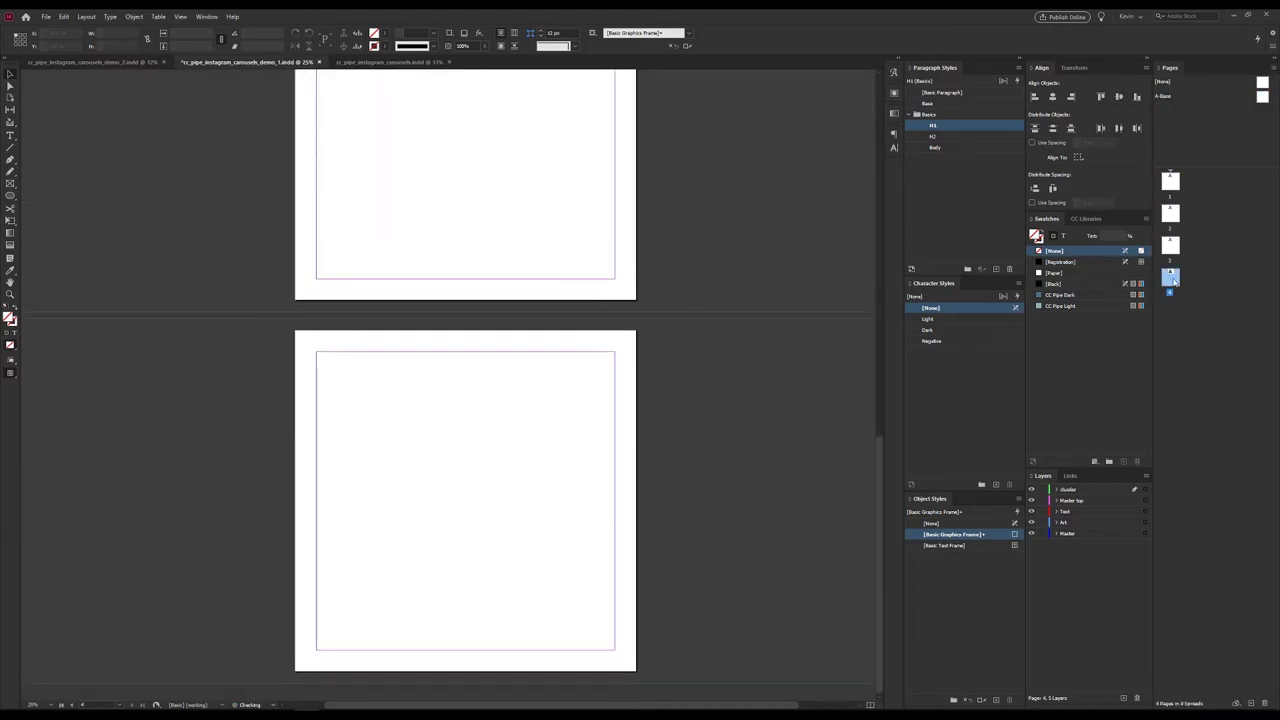
pyautogui.hotkey('ctrl', 'shift', 'p')
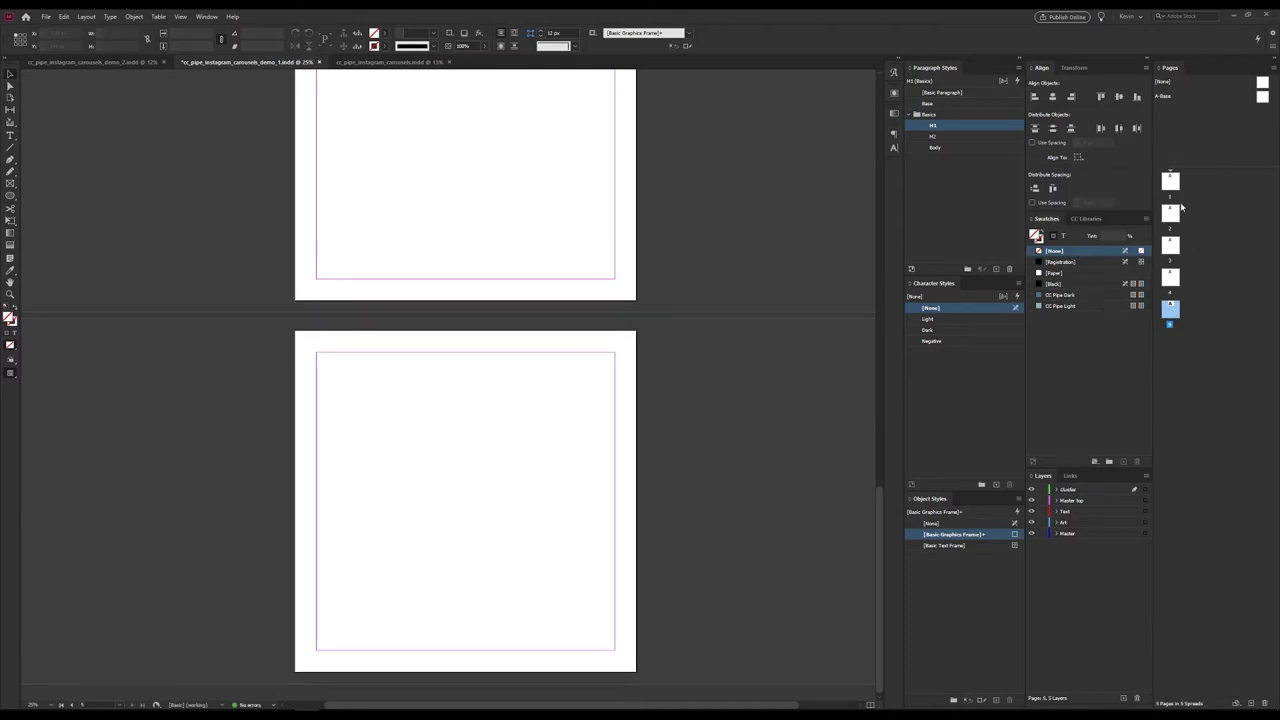
pyautogui.click(1171, 214)
pyautogui.click(1169, 240)
pyautogui.moveTo(1182, 234); pyautogui.dragTo(1176, 290)
pyautogui.click(1210, 160)
pyautogui.click(1274, 68)
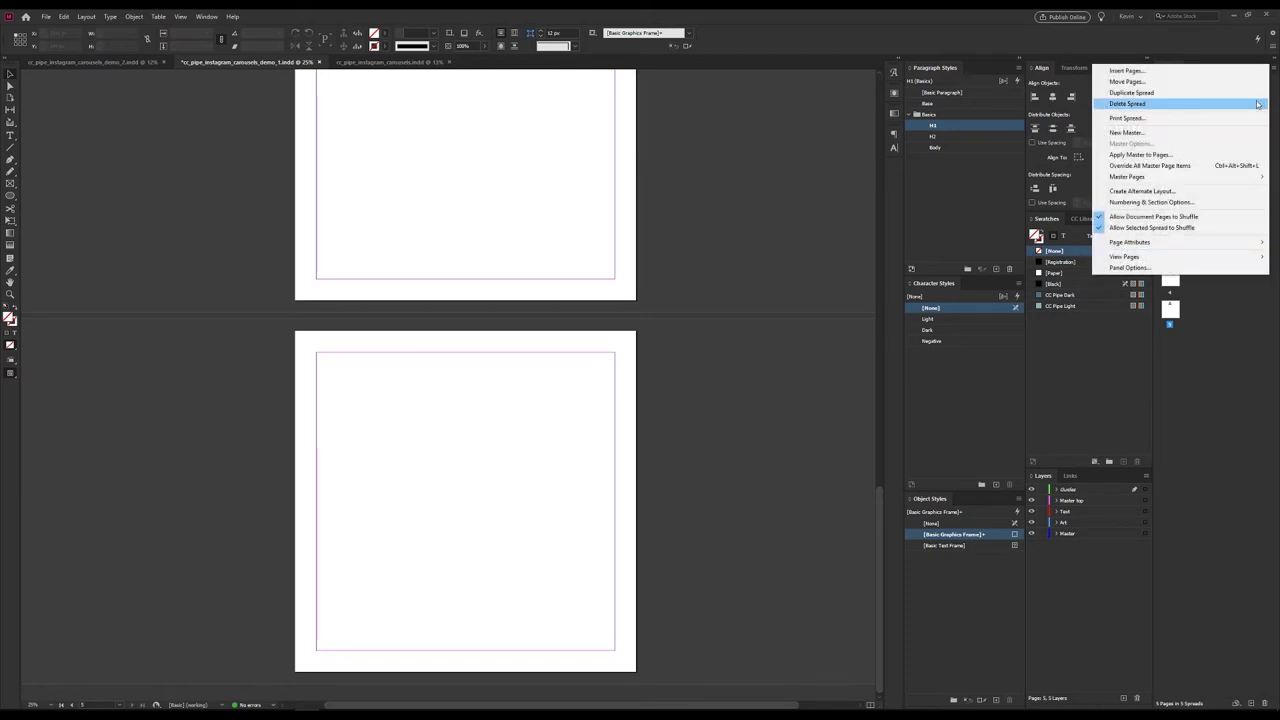
# Turn off Allow Document Pages to Shuffle and join the pages into one spread, zoomed out.
pyautogui.click(1163, 218)
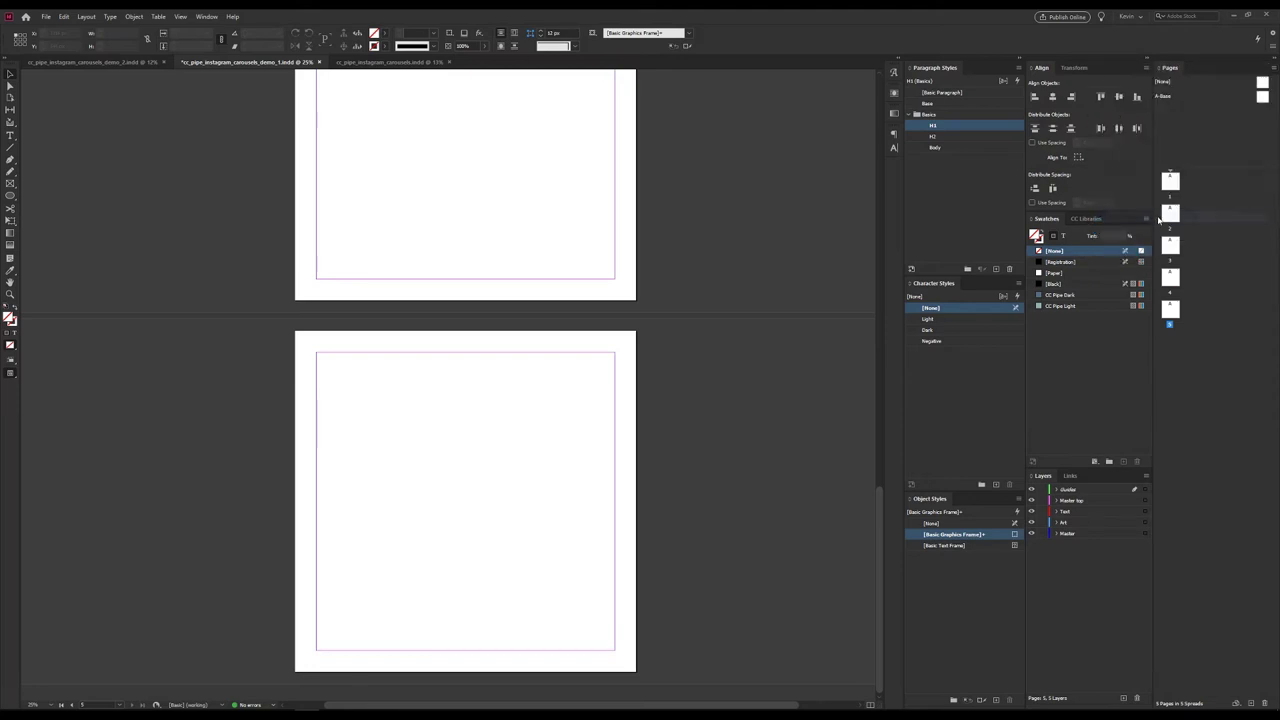
pyautogui.moveTo(1176, 217); pyautogui.dragTo(1238, 184)
pyautogui.hotkey('ctrl', '-')
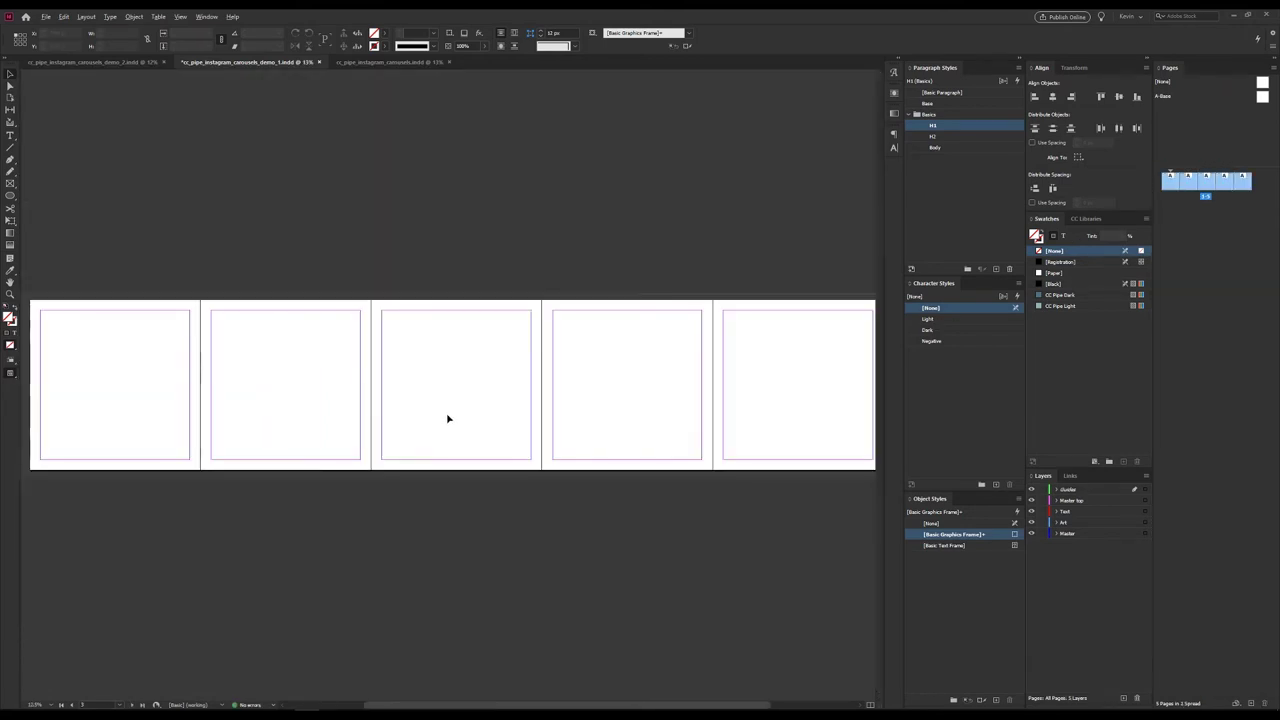
pyautogui.moveTo(397, 397)
pyautogui.mouseDown()
pyautogui.moveTo(429, 400)
pyautogui.moveTo(246, 402)
pyautogui.moveTo(414, 397)
pyautogui.moveTo(397, 394)
pyautogui.mouseUp()
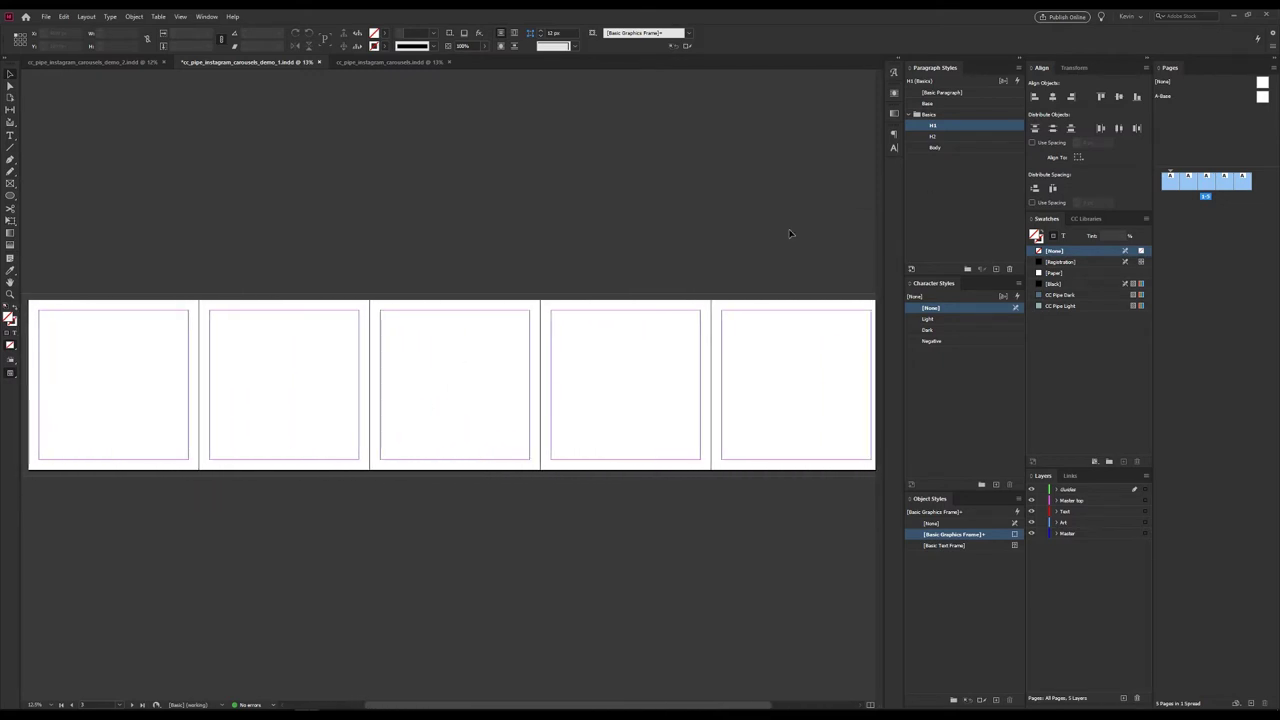
pyautogui.doubleClick(1266, 102)
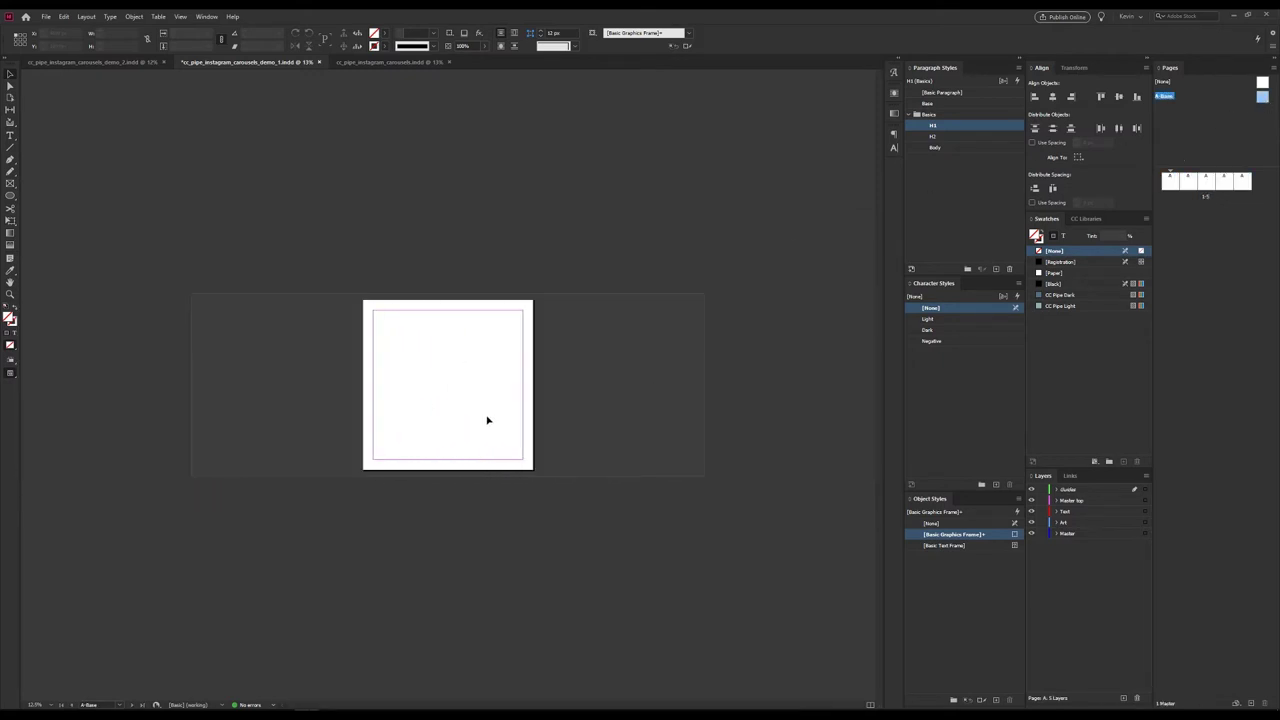
# Draw a text frame reading '1' on A-Base, then return to the five-page spread.
pyautogui.press('t')
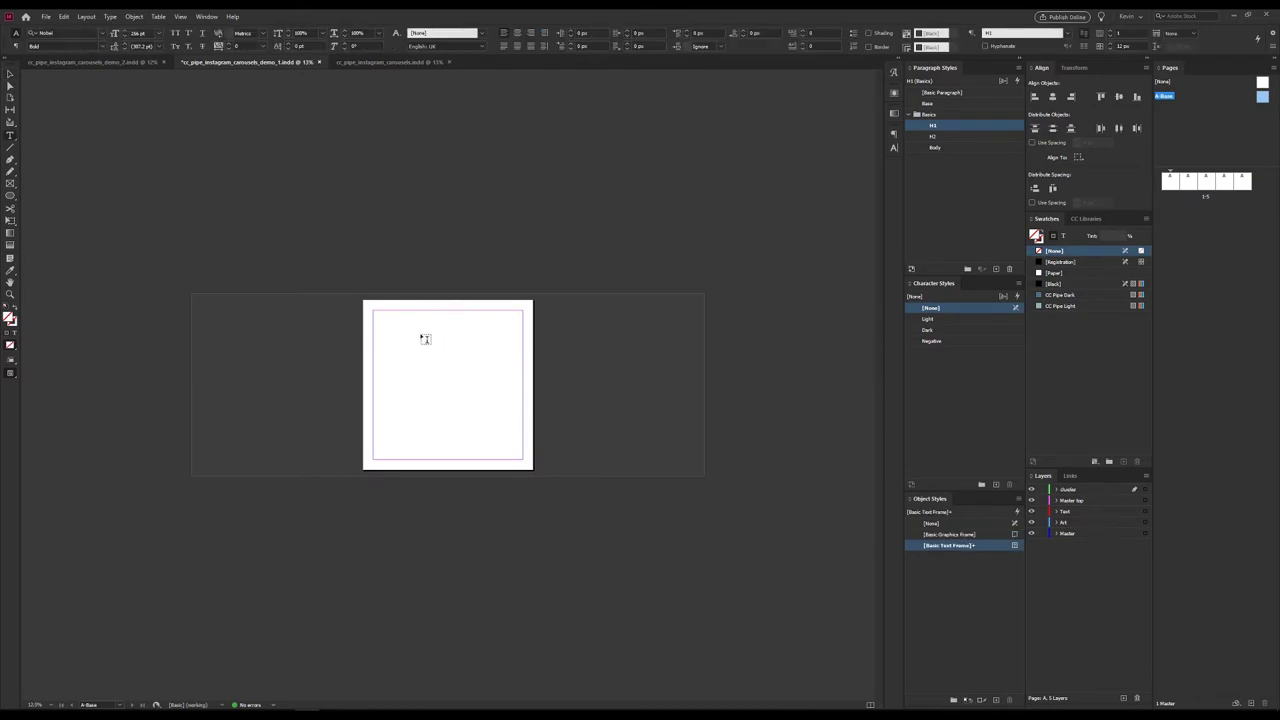
pyautogui.moveTo(404, 337); pyautogui.dragTo(502, 405)
pyautogui.write('1')
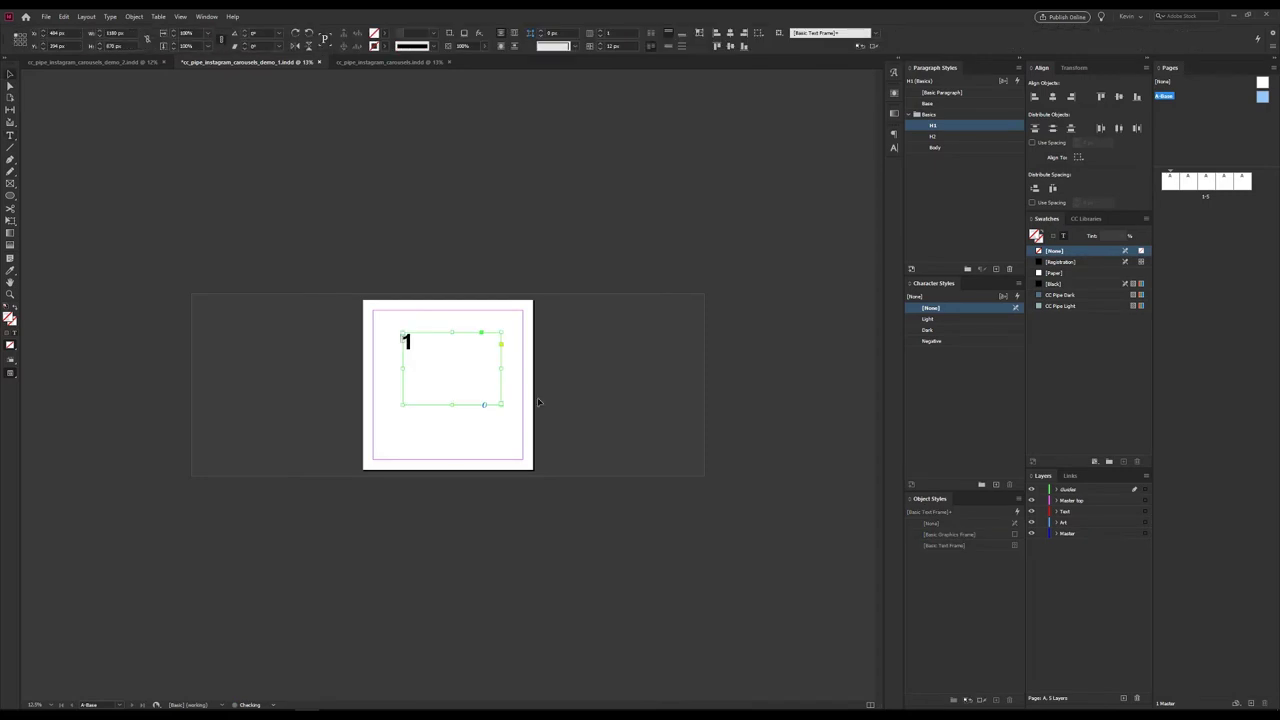
pyautogui.doubleClick(1164, 183)
pyautogui.moveTo(657, 323); pyautogui.dragTo(511, 329)
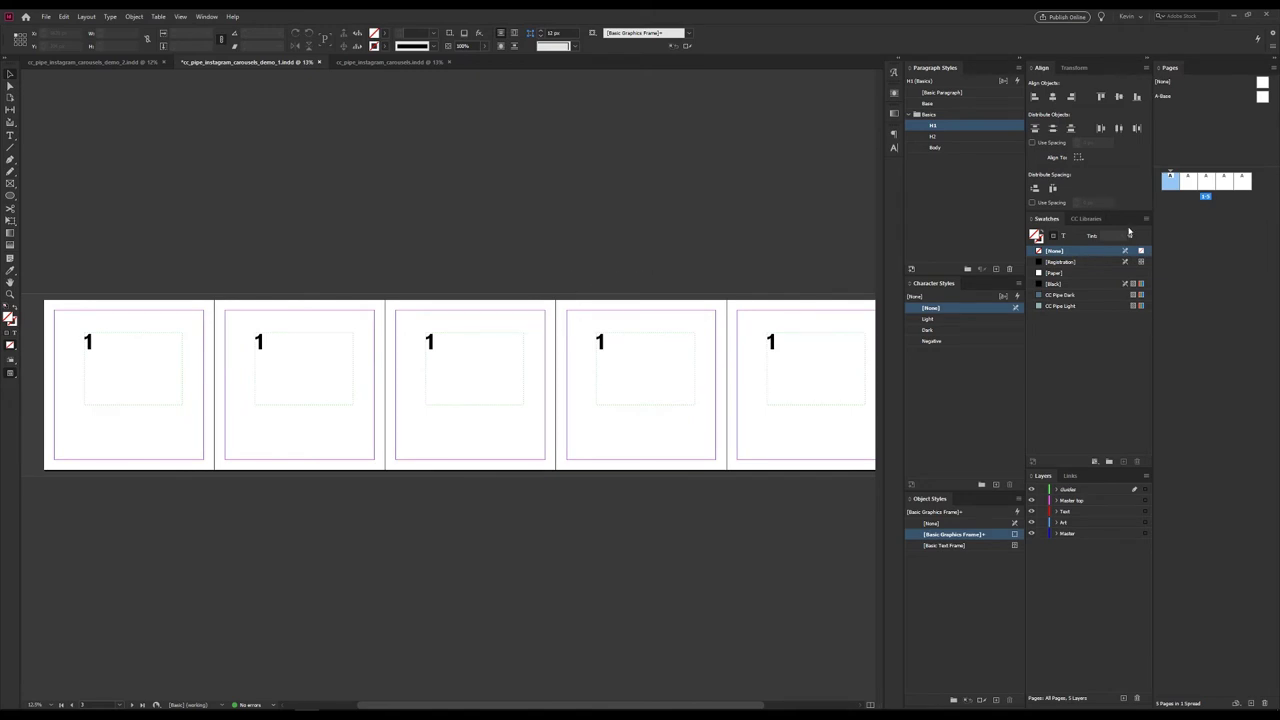
# Delete pages 2–5 and remove the '1' text frame from the A-Base master.
pyautogui.click(1188, 181)
pyautogui.keyDown('shift'); pyautogui.click(1242, 181); pyautogui.keyUp('shift')
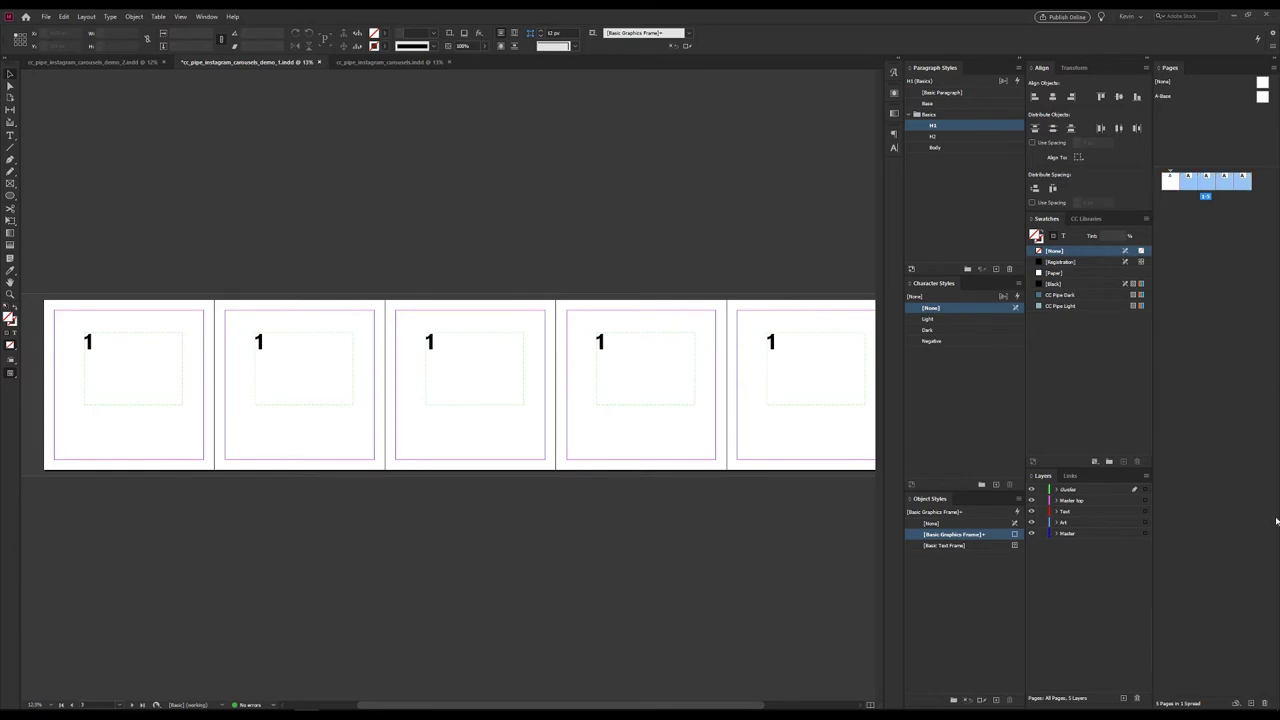
pyautogui.click(1264, 703)
pyautogui.click(1262, 96)
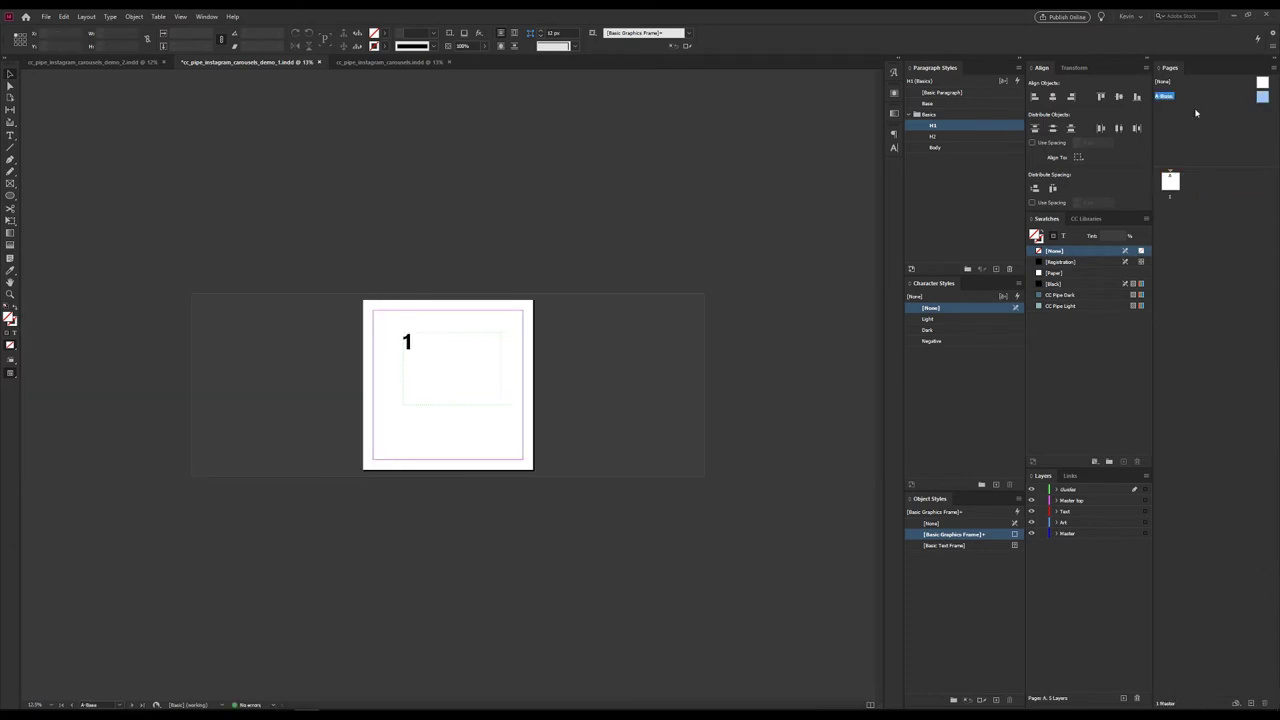
pyautogui.click(431, 406)
pyautogui.press('Delete')
# Set the A-Base master's Number of Pages to 5 in Master Options.
pyautogui.click(1268, 68)
pyautogui.click(1166, 146)
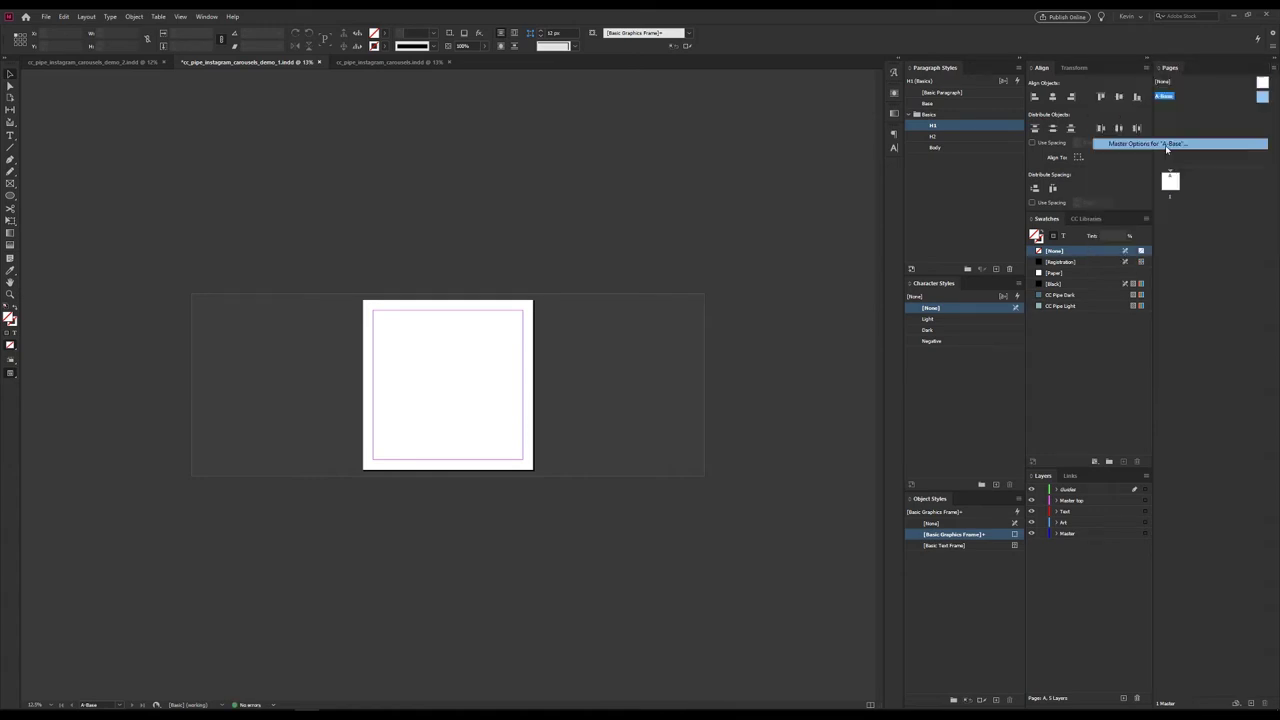
pyautogui.doubleClick(606, 384)
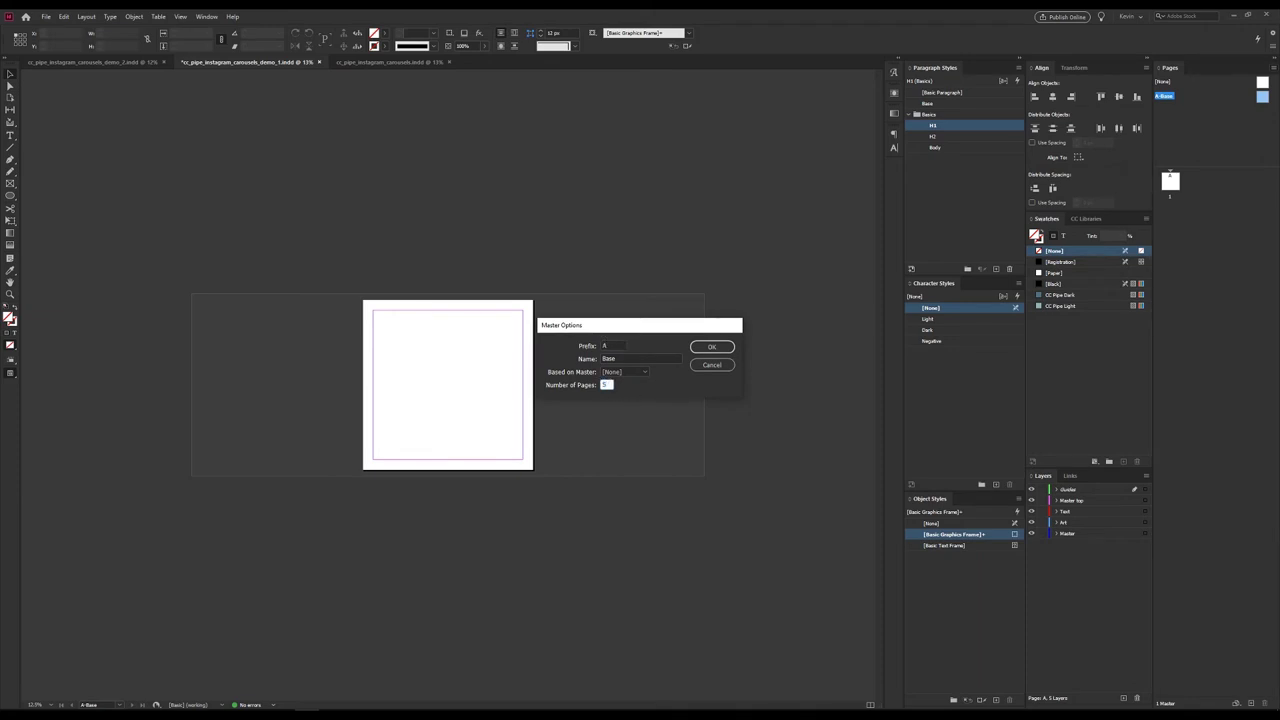
pyautogui.press('Return')
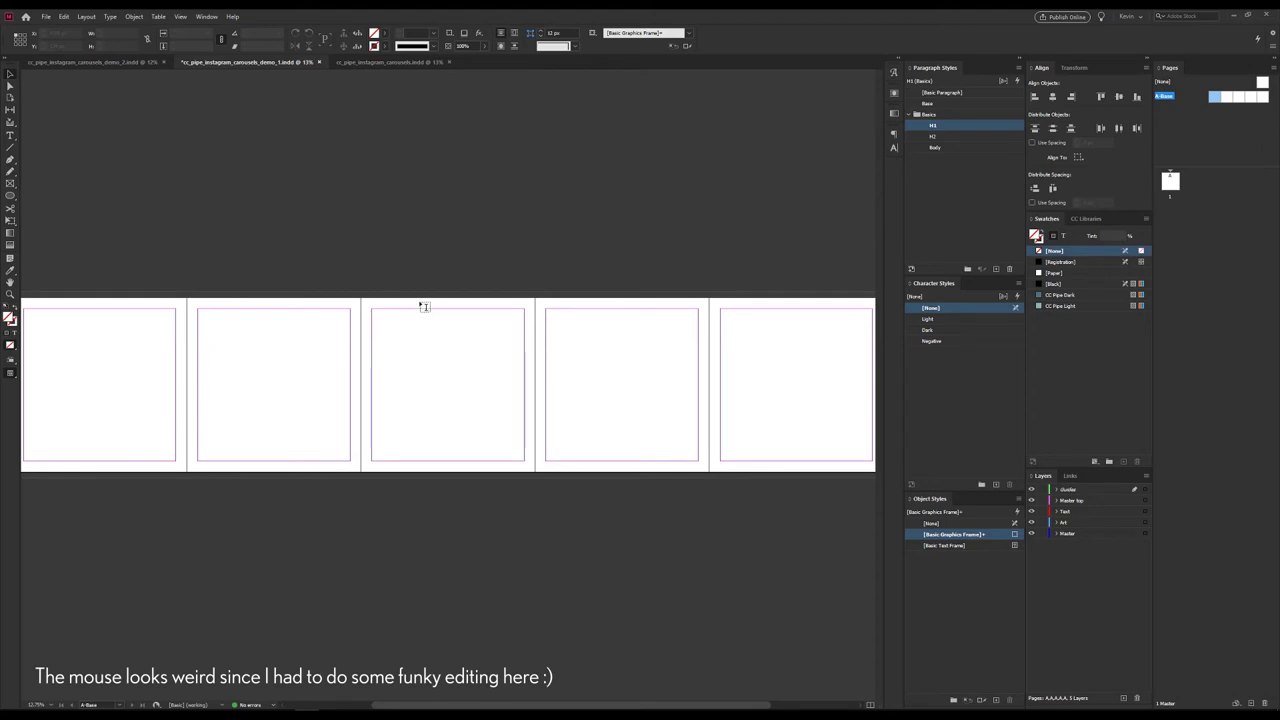
# Create a '1' text frame on the first master page and step-duplicate it across all five pages.
pyautogui.press('t')
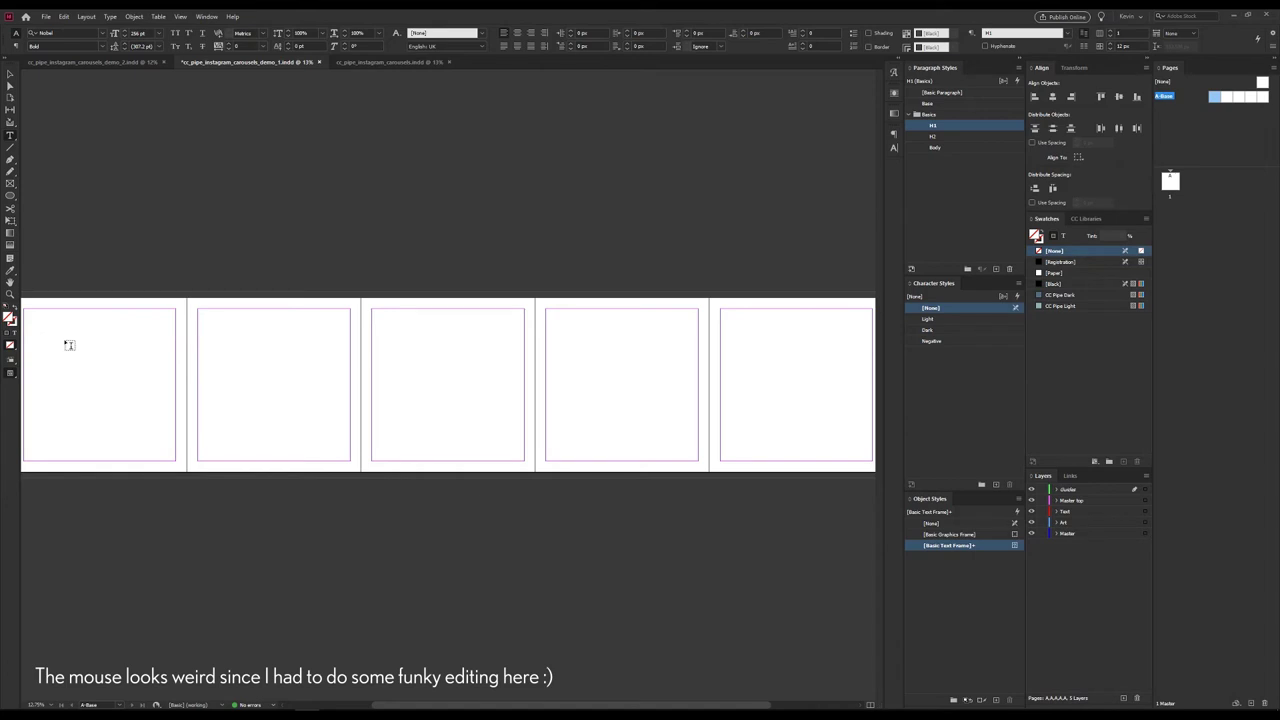
pyautogui.moveTo(44, 327); pyautogui.dragTo(163, 432)
pyautogui.write('1')
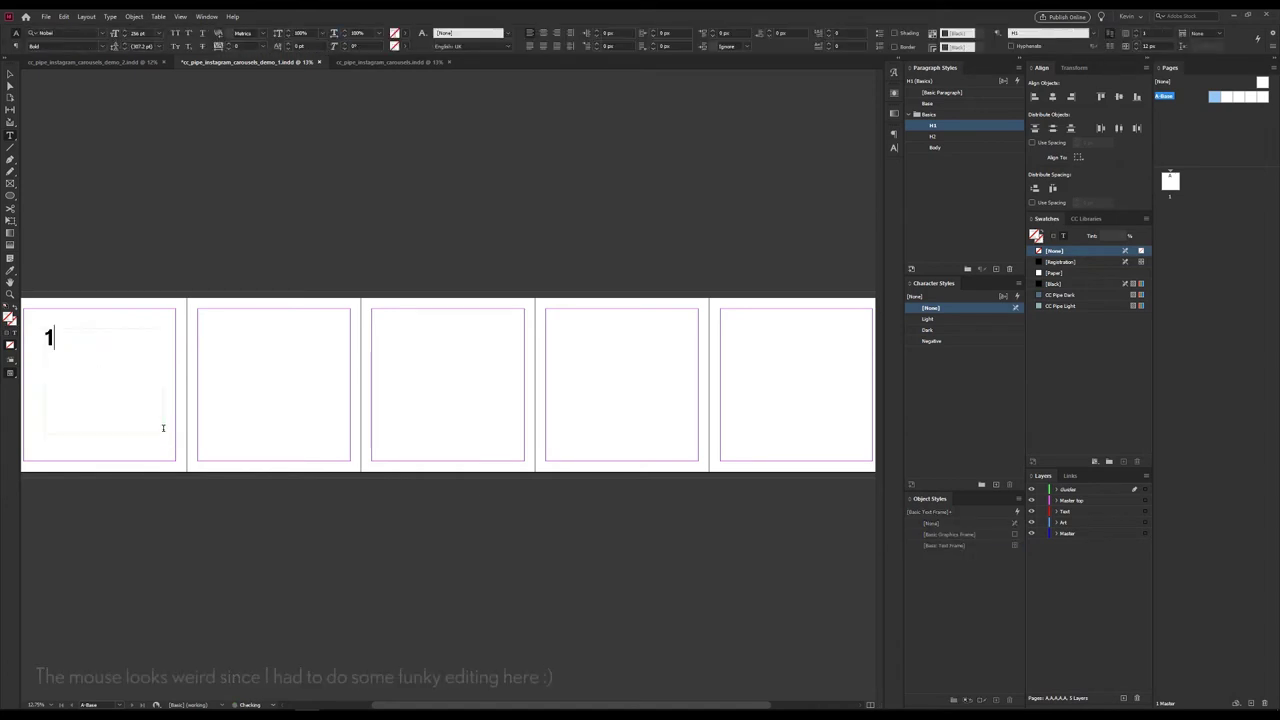
pyautogui.press('Escape')
pyautogui.moveTo(154, 363); pyautogui.dragTo(280, 353)
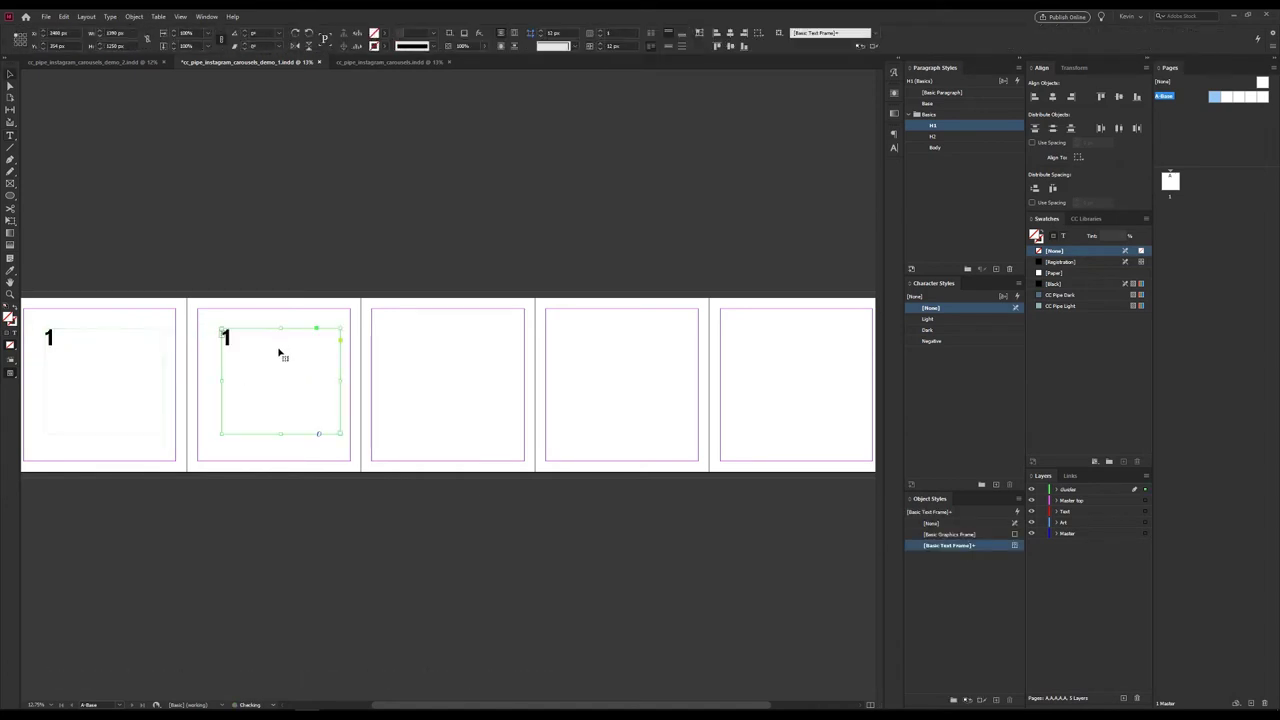
pyautogui.hotkey('ctrl', 'alt', 'shift', 'd')
pyautogui.hotkey('ctrl', 'alt', 'shift', 'd')
pyautogui.hotkey('ctrl', 'alt', 'shift', 'd')
# Change the duplicated numbers on pages 2–5 to 2, 3, 4 and 5.
pyautogui.doubleClick(226, 338)
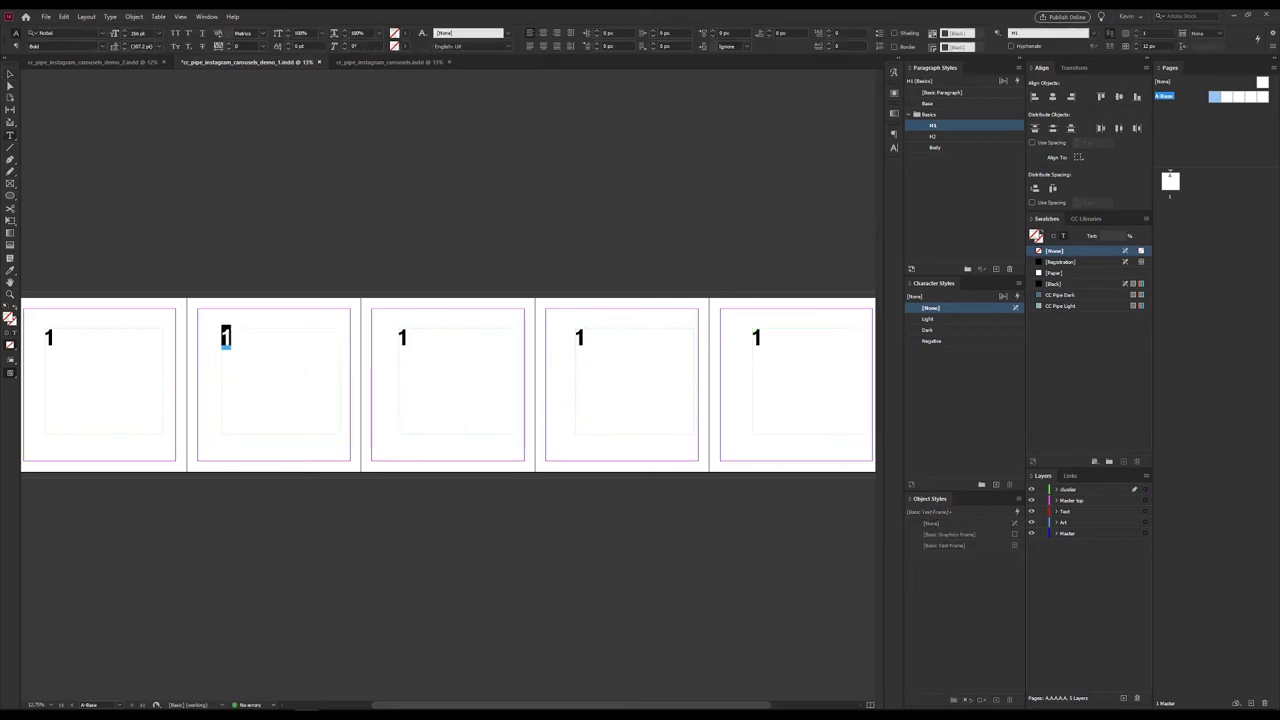
pyautogui.write('2')
pyautogui.doubleClick(402, 338)
pyautogui.write('3')
pyautogui.doubleClick(578, 337)
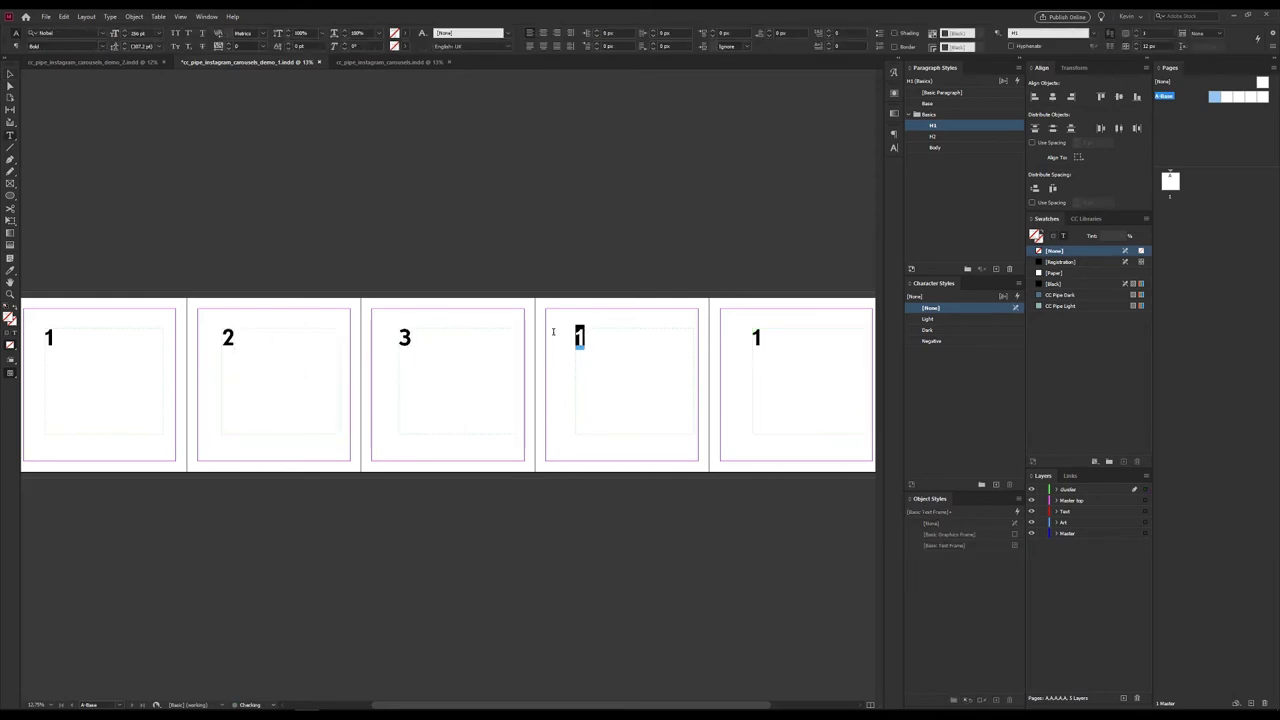
pyautogui.write('4')
pyautogui.doubleClick(756, 338)
pyautogui.write('5')
pyautogui.press('Escape')
pyautogui.click(675, 278)
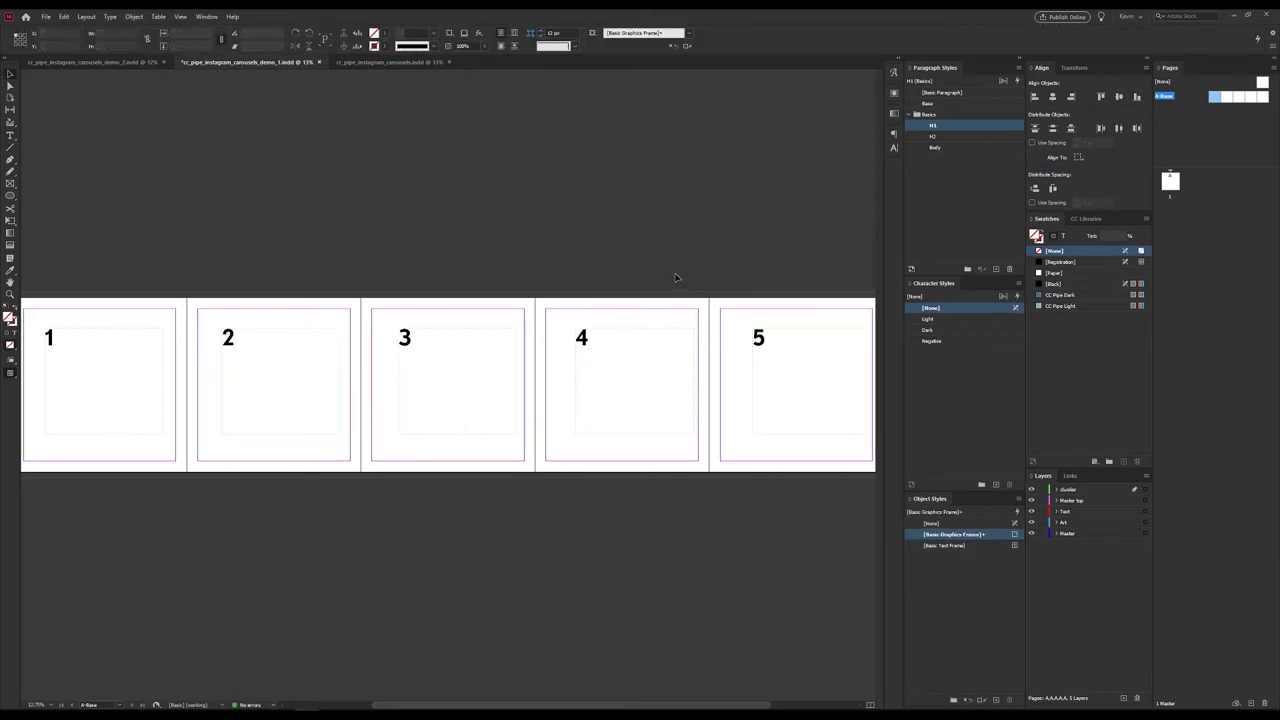
# Add a five-page spread based on A-Base and delete the leftover single first page.
pyautogui.moveTo(1172, 98); pyautogui.dragTo(1183, 212)
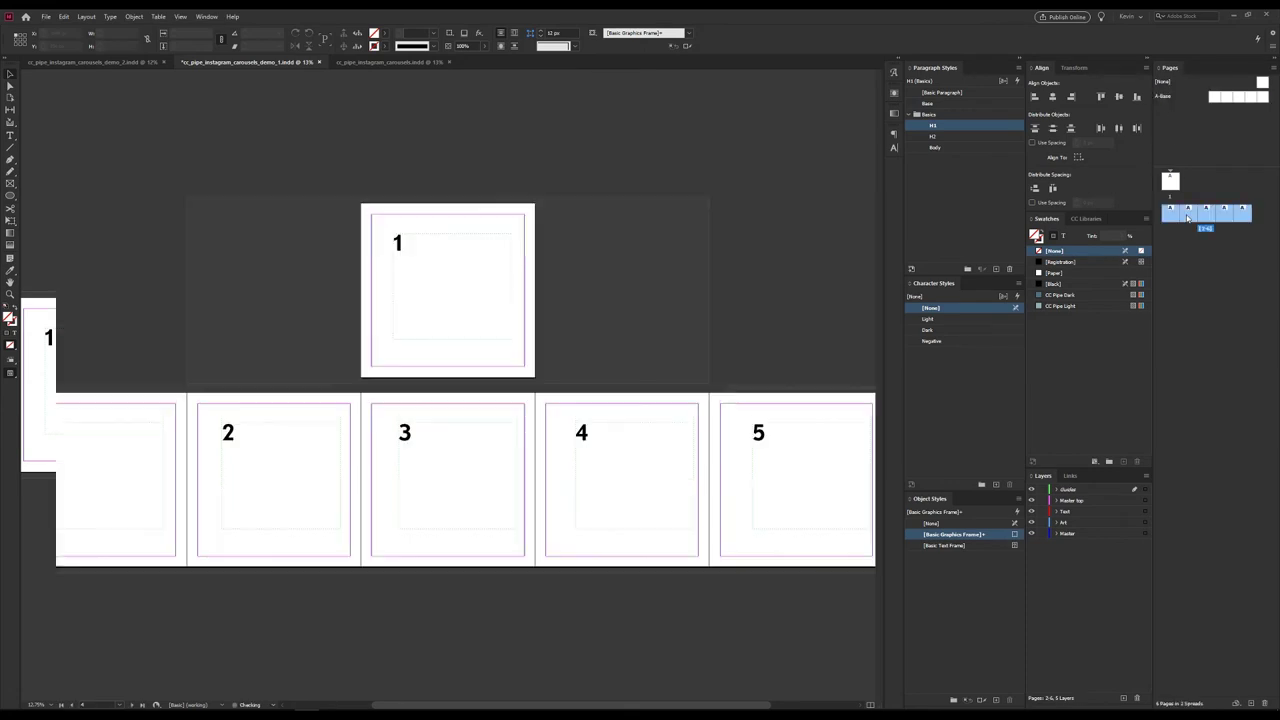
pyautogui.click(1172, 178)
pyautogui.click(1268, 702)
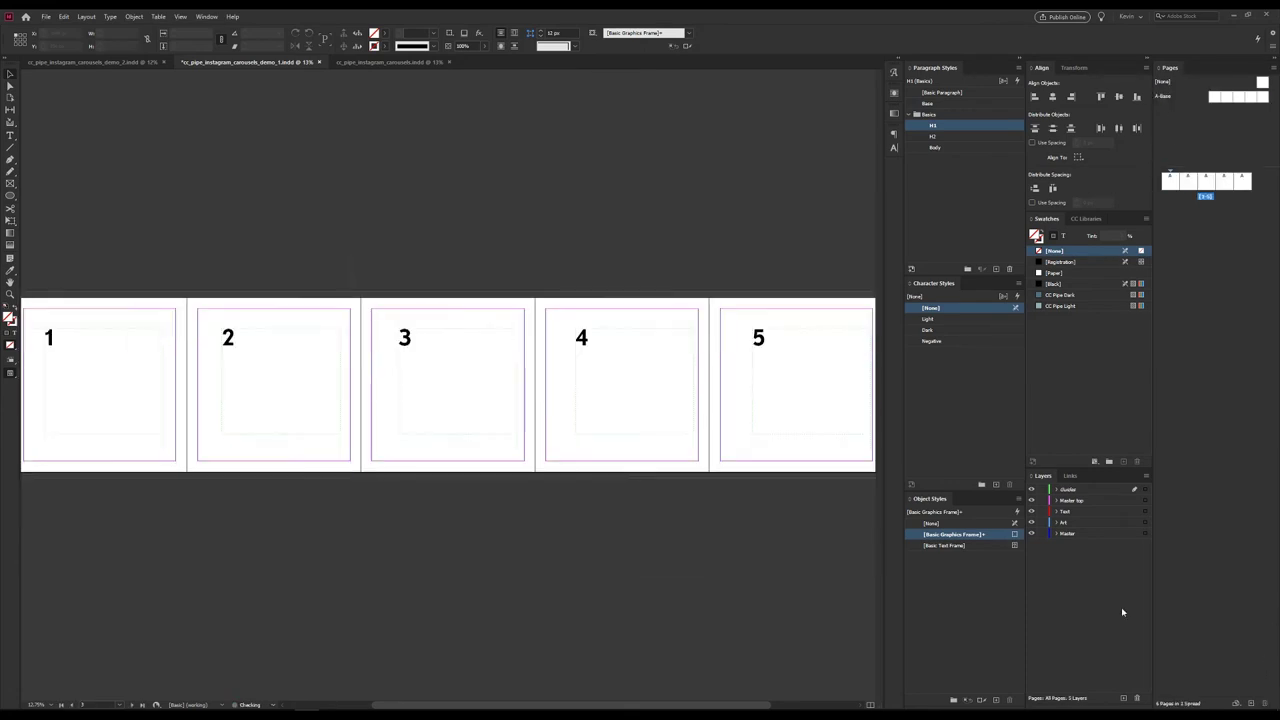
# Switch to the demo_2 carousel document.
pyautogui.hscroll(2, 506, 300)
pyautogui.hscroll(1, 445, 300)
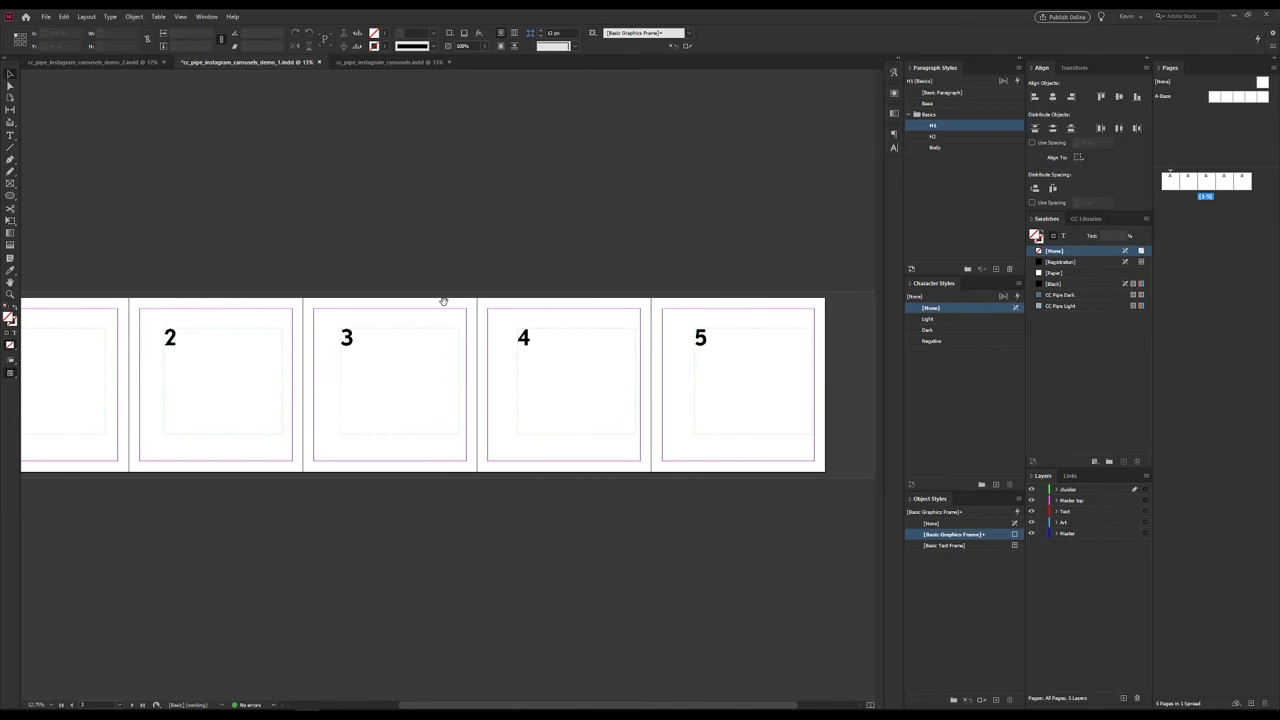
pyautogui.hscroll(-2, 460, 295)
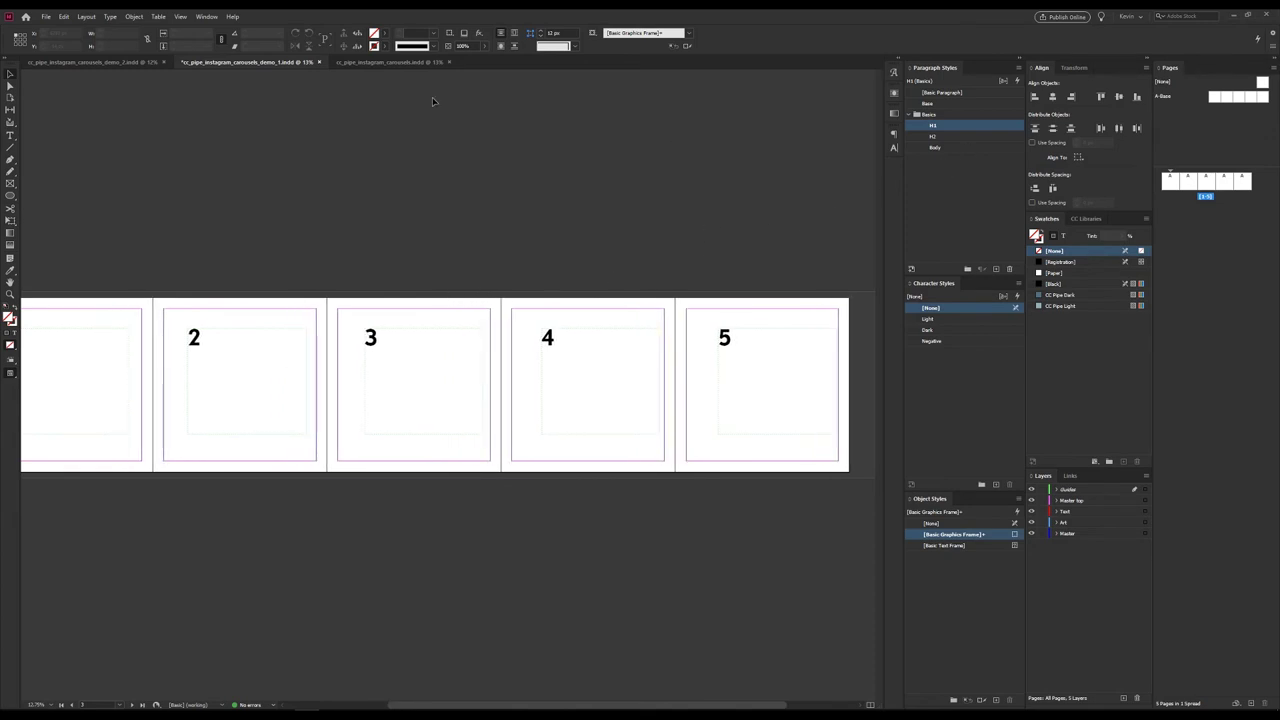
pyautogui.click(123, 62)
pyautogui.hscroll(2, 318, 268)
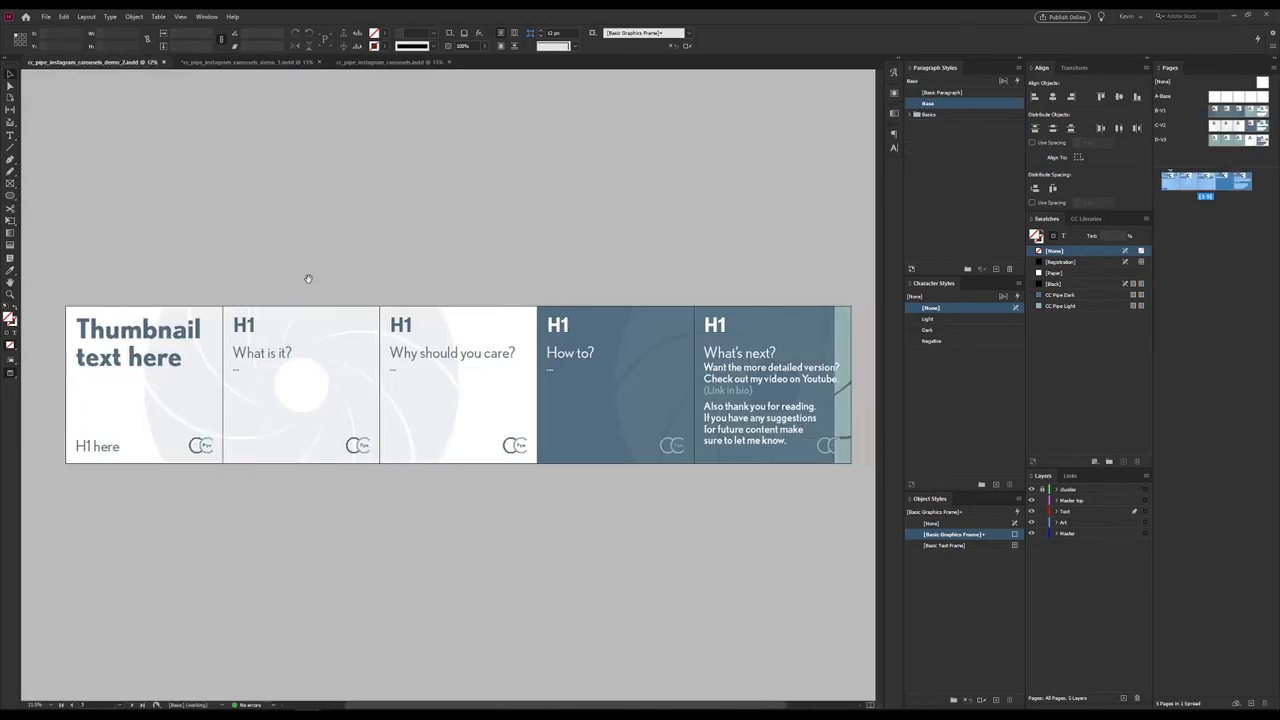
# View the A-Base, B-V1, C-V2 and D-V3 masters in turn, toggling Normal/Preview mode with W.
pyautogui.doubleClick(1212, 97)
pyautogui.press('w')
pyautogui.hscroll(4, 713, 238)
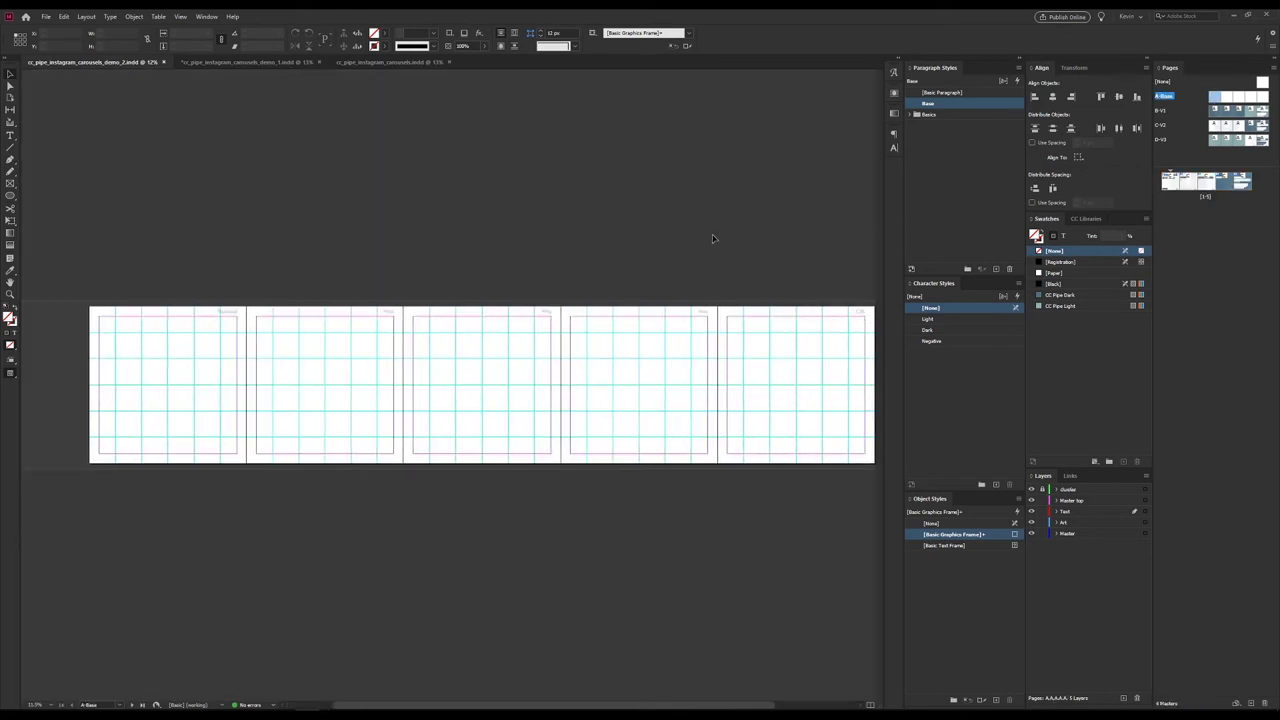
pyautogui.doubleClick(1212, 111)
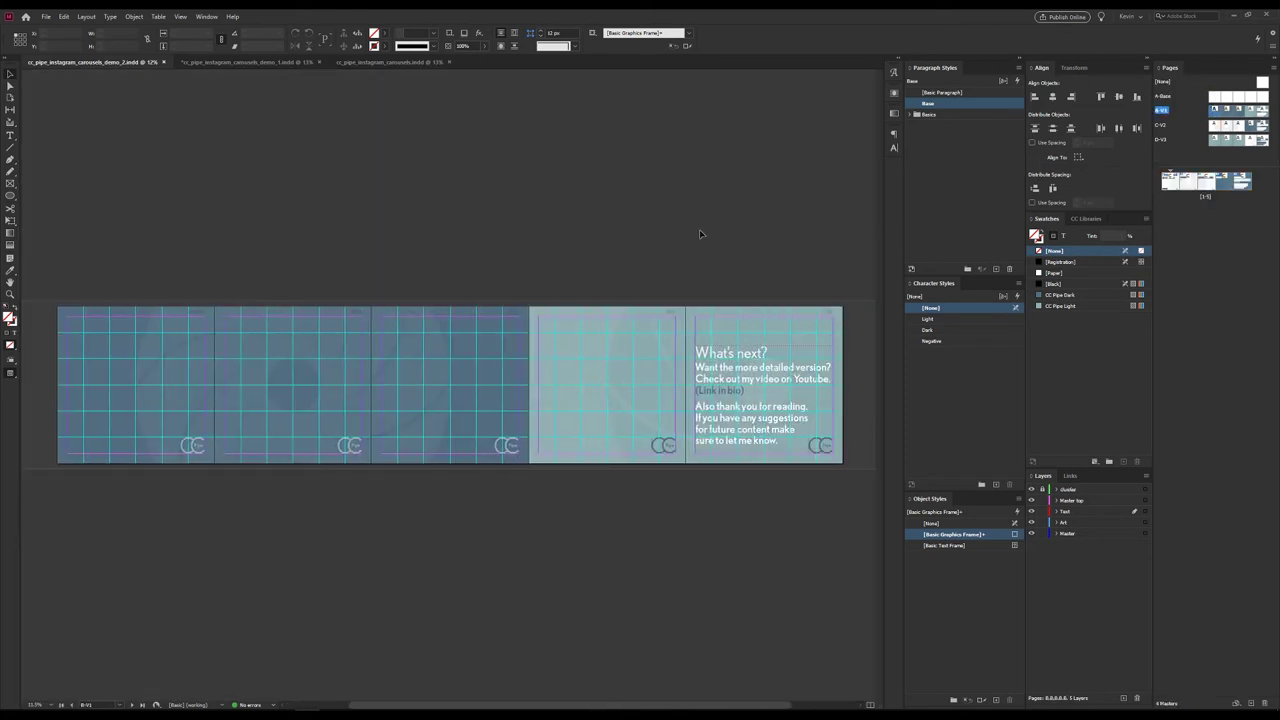
pyautogui.press('w')
pyautogui.doubleClick(1214, 125)
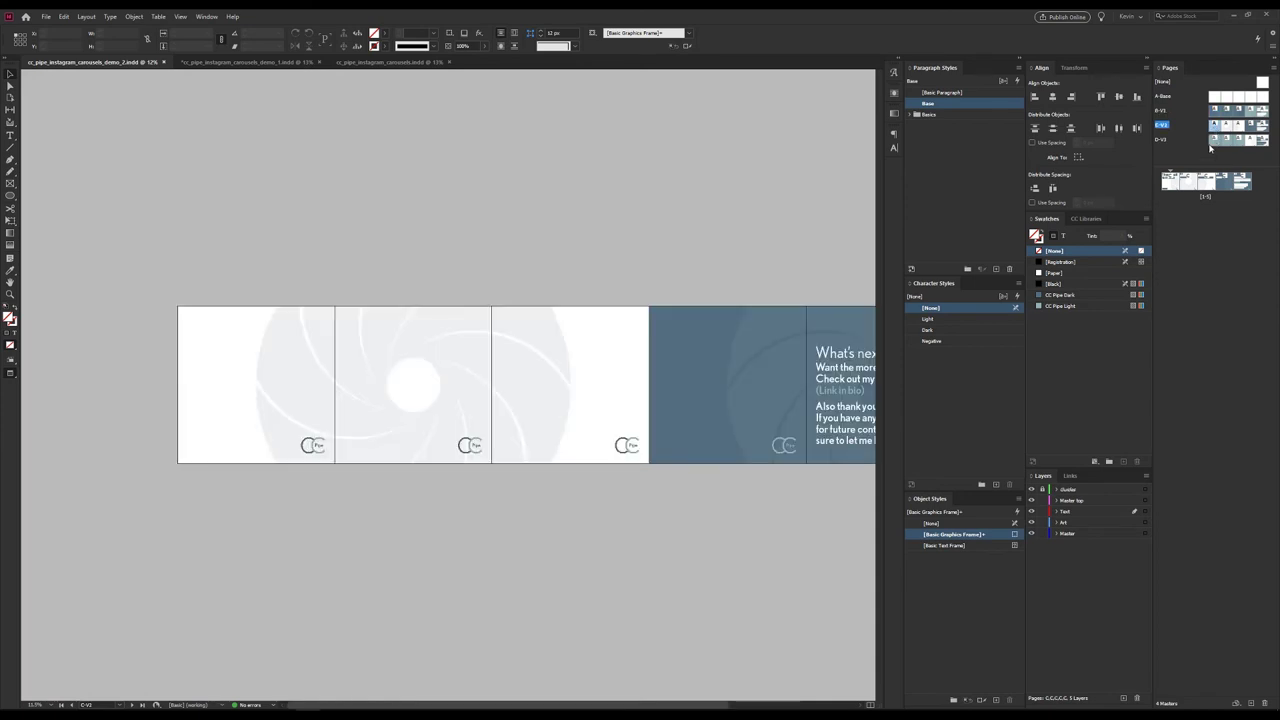
pyautogui.doubleClick(1214, 139)
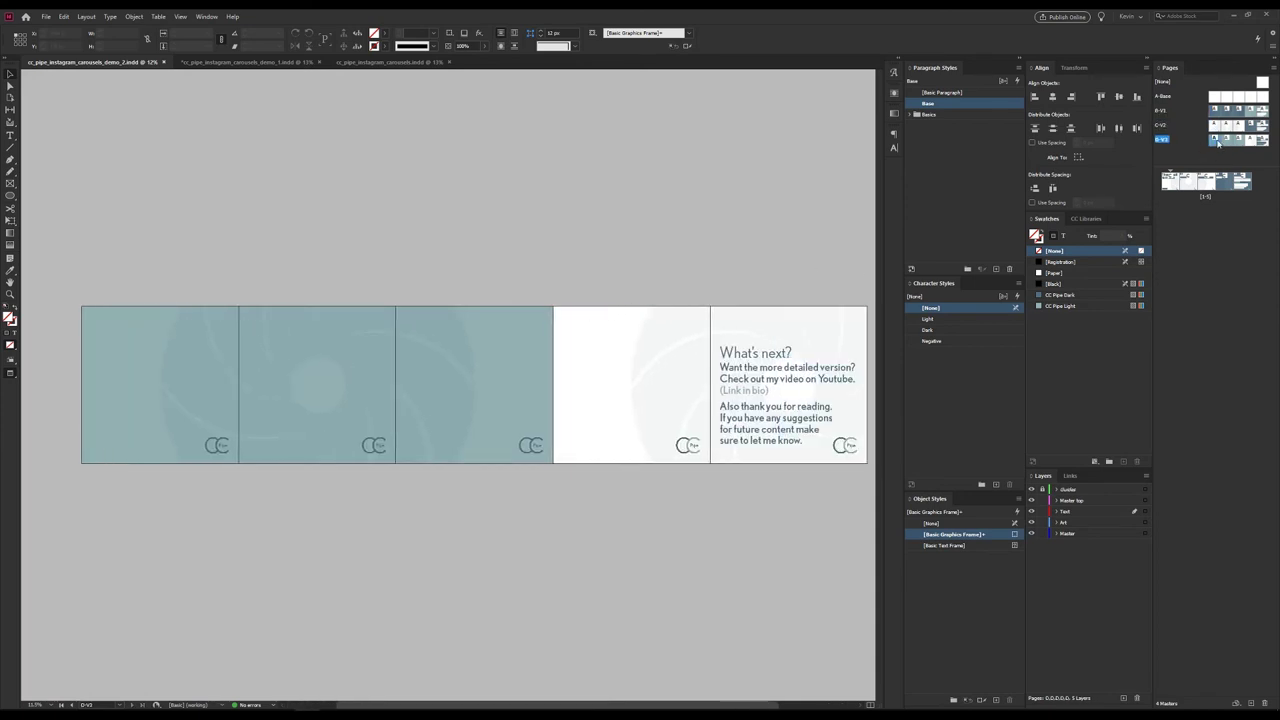
pyautogui.click(1178, 186)
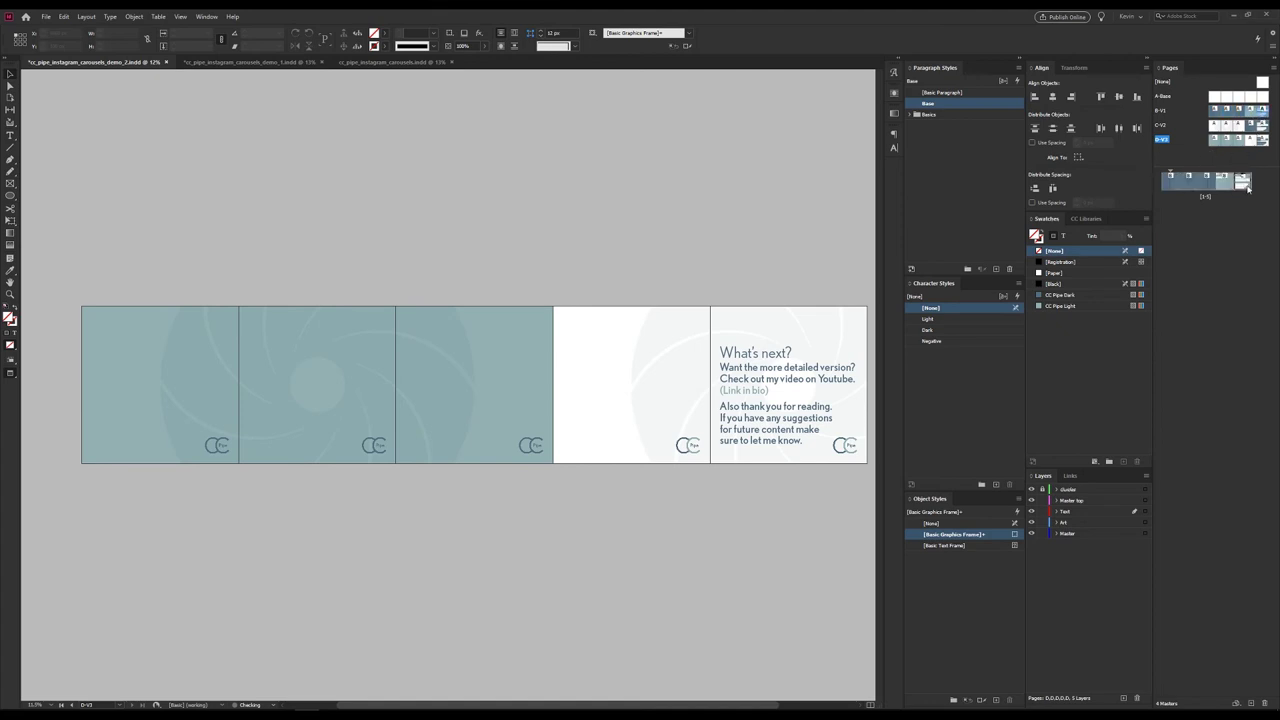
pyautogui.doubleClick(1205, 182)
# Apply the Negative character style to the text frames on pages 1–3.
pyautogui.moveTo(306, 271); pyautogui.dragTo(640, 455)
pyautogui.click(931, 341)
pyautogui.moveTo(704, 245); pyautogui.dragTo(517, 251)
pyautogui.click(589, 251)
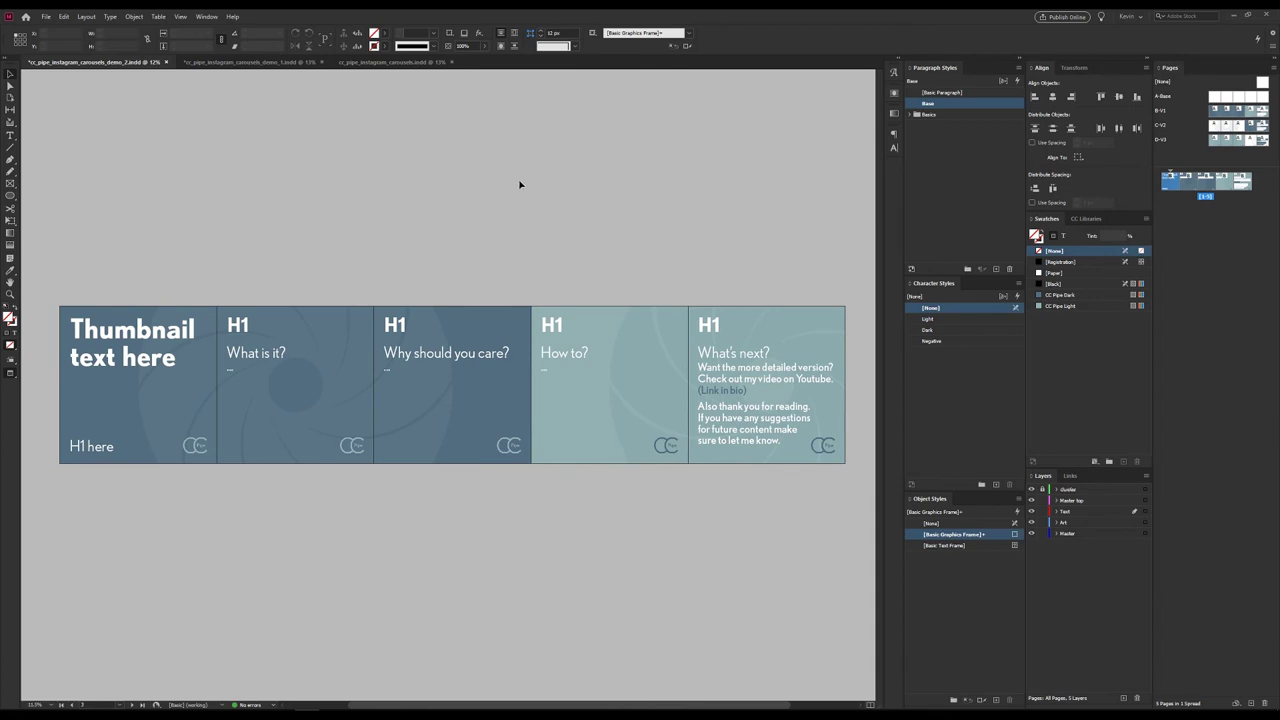
# Inspect the D-V3 master's background graphic, then go back to the document spread and switch to the Carousels document.
pyautogui.doubleClick(1238, 141)
pyautogui.click(419, 373)
pyautogui.hscroll(1, 497, 343)
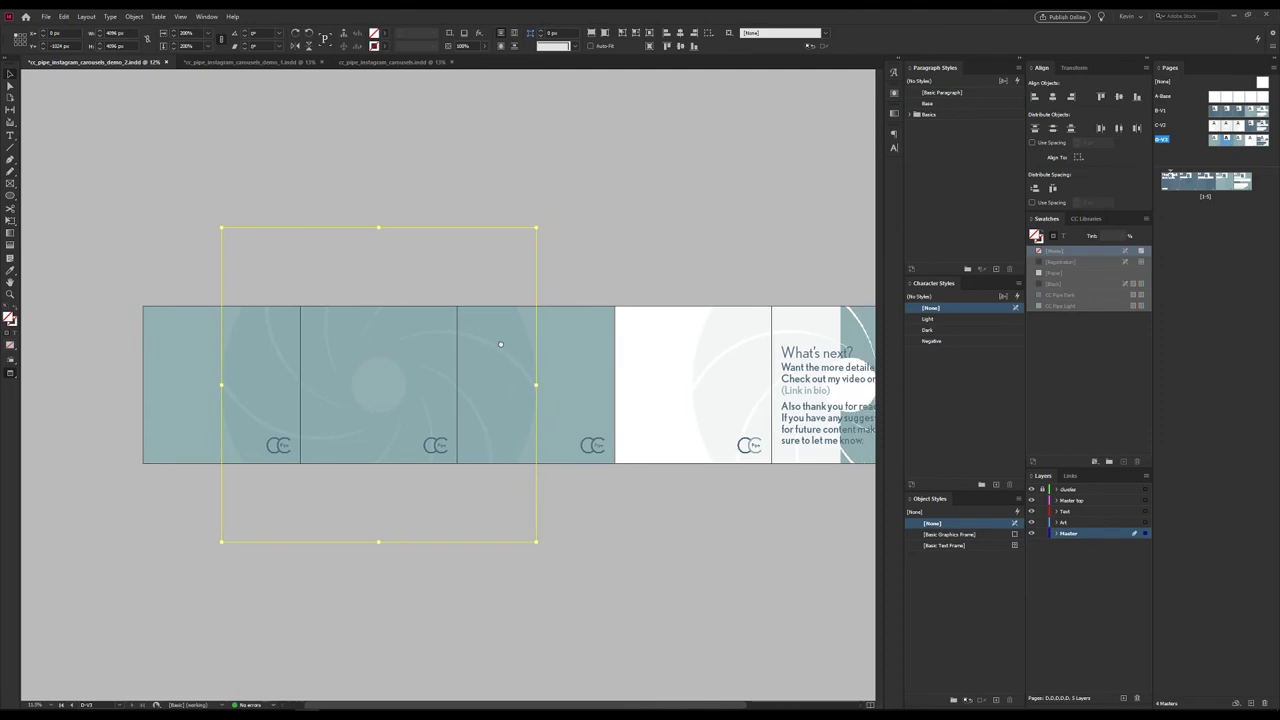
pyautogui.click(643, 272)
pyautogui.hscroll(1, 643, 272)
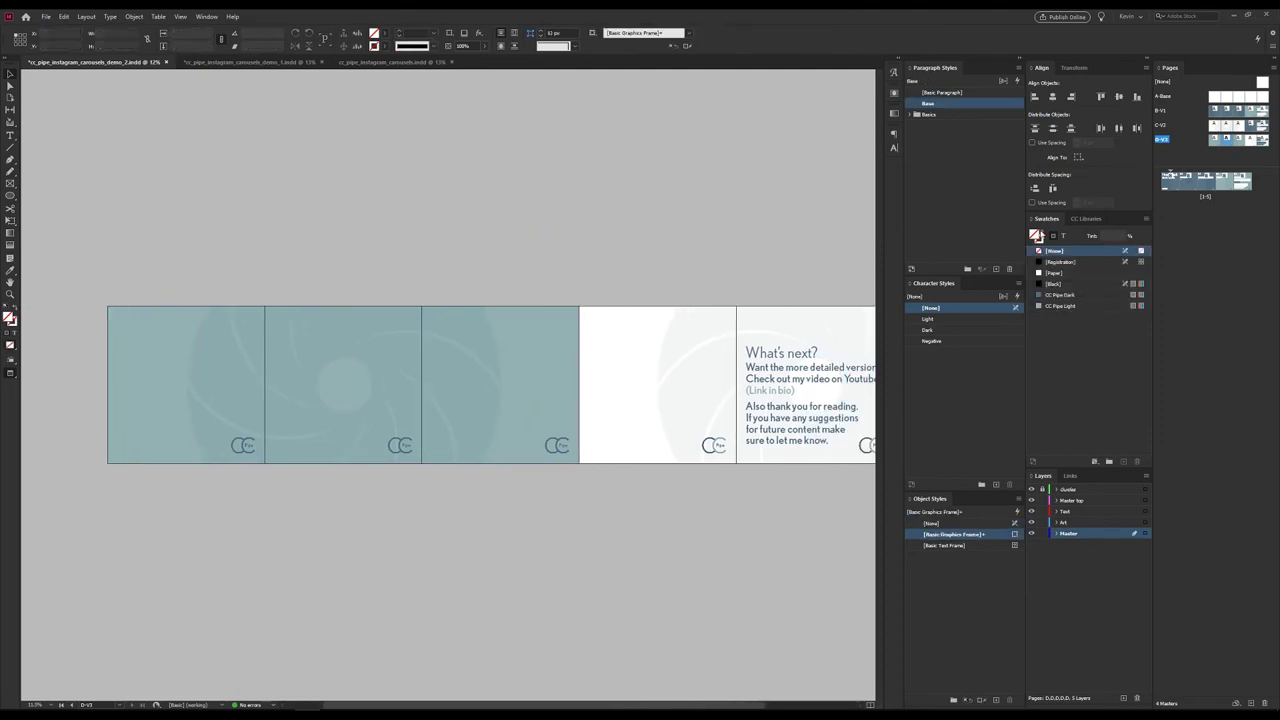
pyautogui.doubleClick(1172, 188)
pyautogui.moveTo(690, 224); pyautogui.dragTo(584, 226)
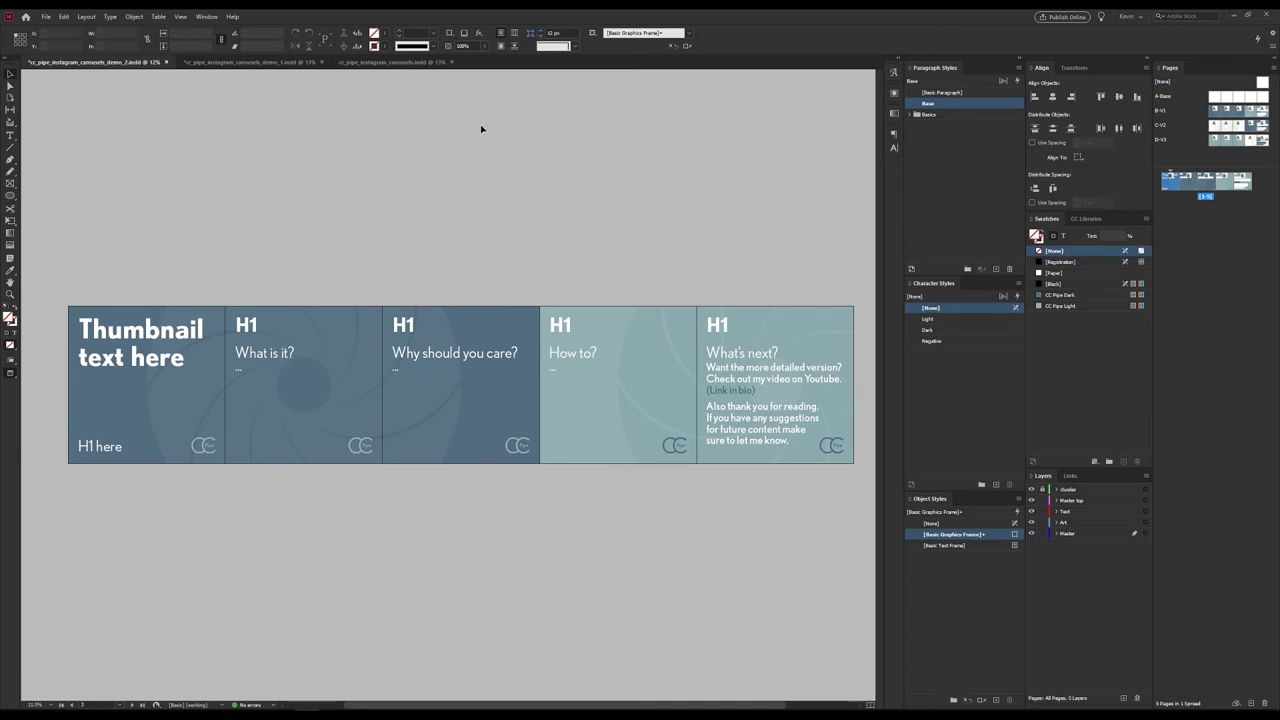
pyautogui.click(395, 62)
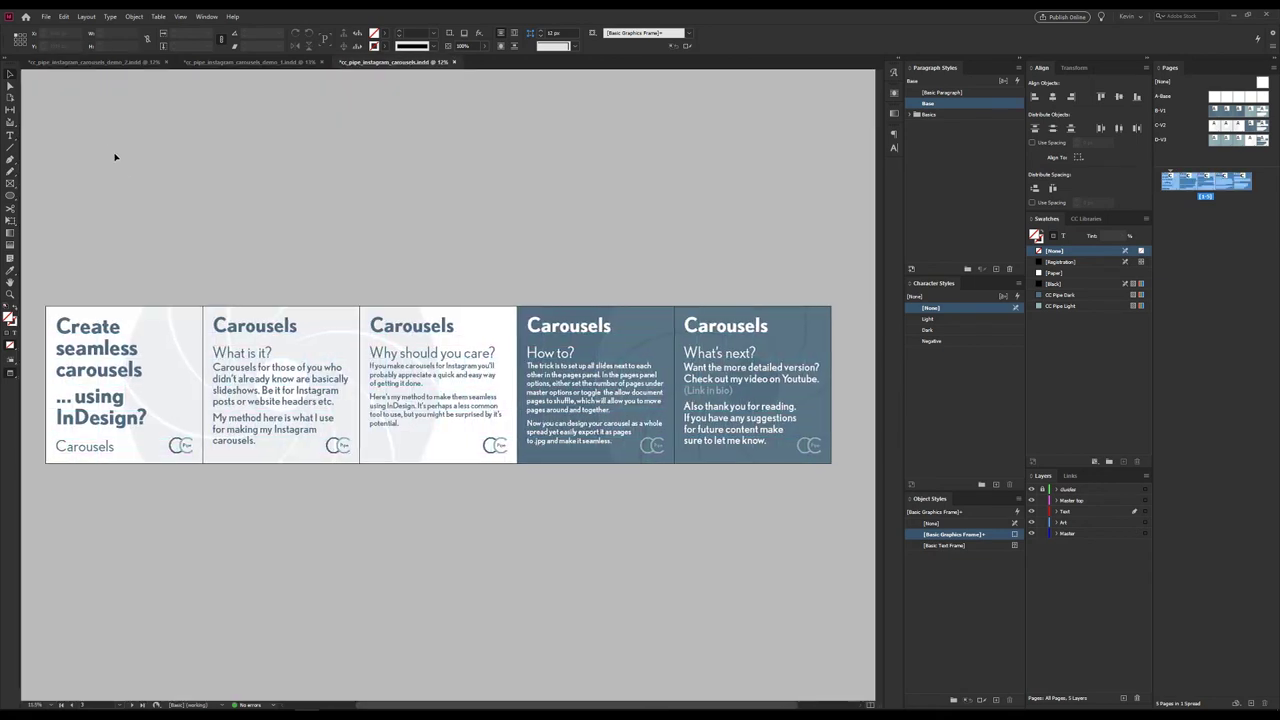
# Export each page as a maximum-quality 72 ppi JPEG named cc_pipe_instagram_carousels_.jpg.
pyautogui.click(46, 17)
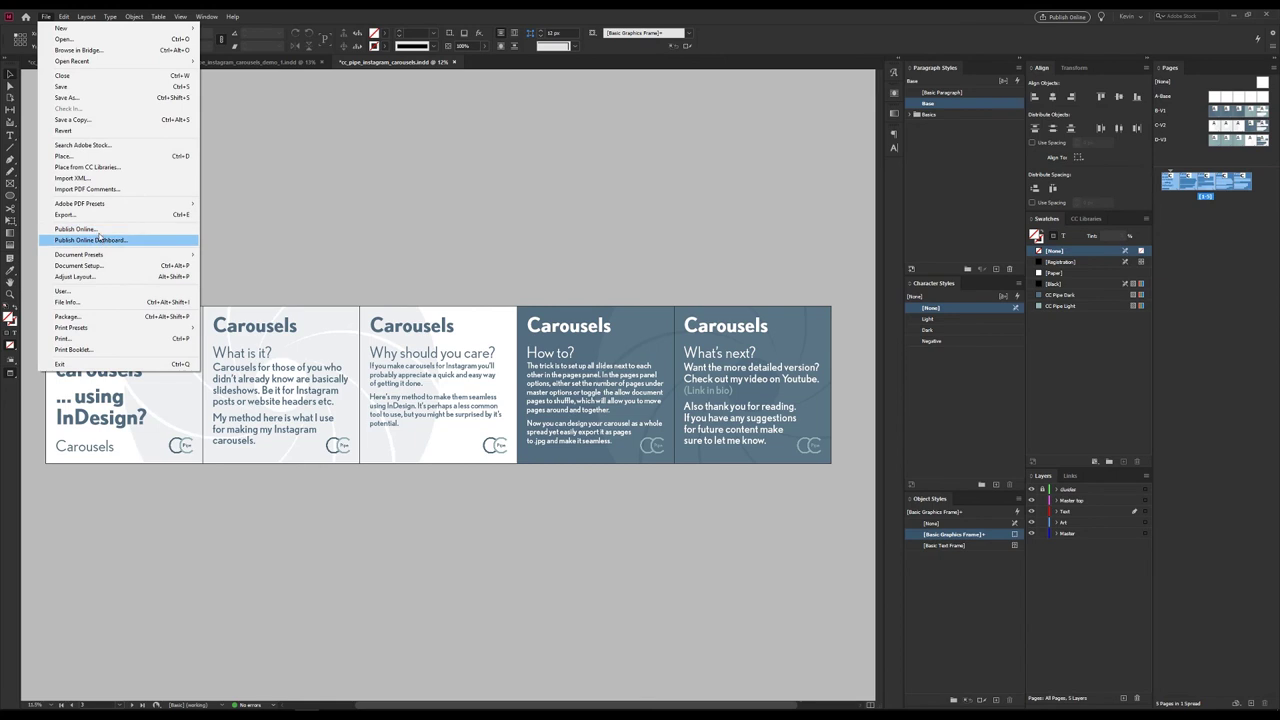
pyautogui.click(97, 203)
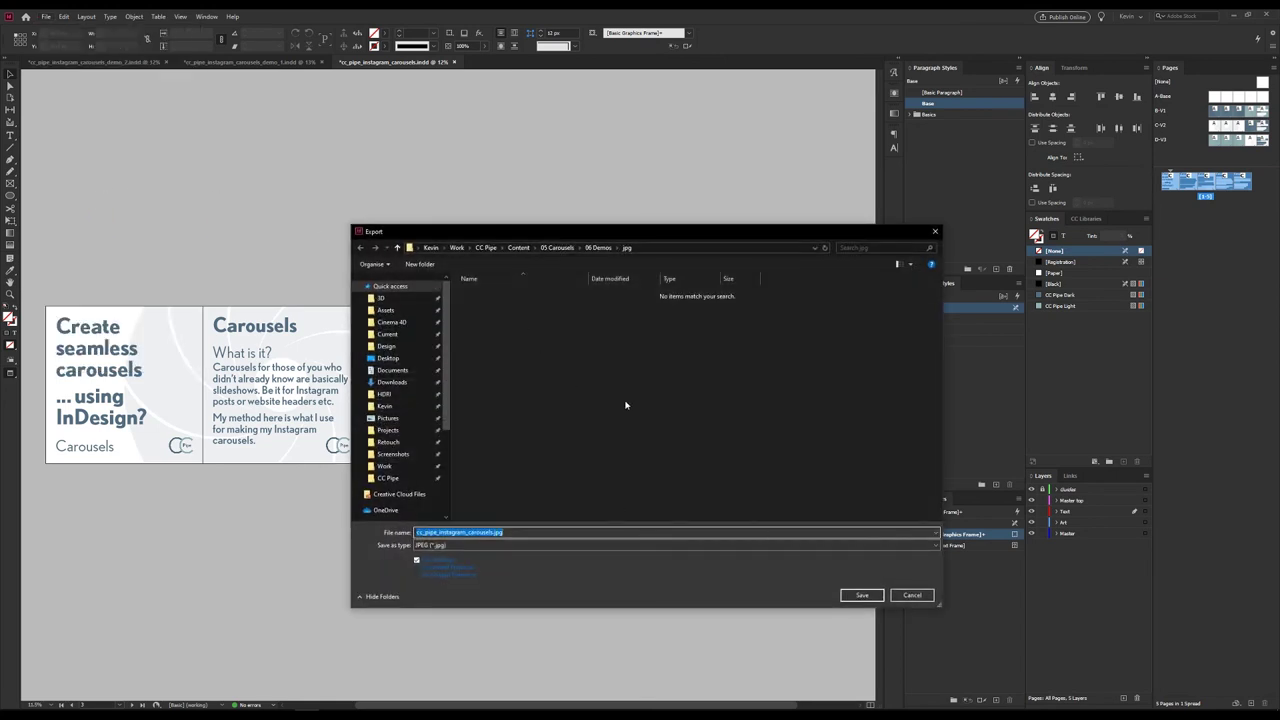
pyautogui.click(498, 533)
pyautogui.write('_')
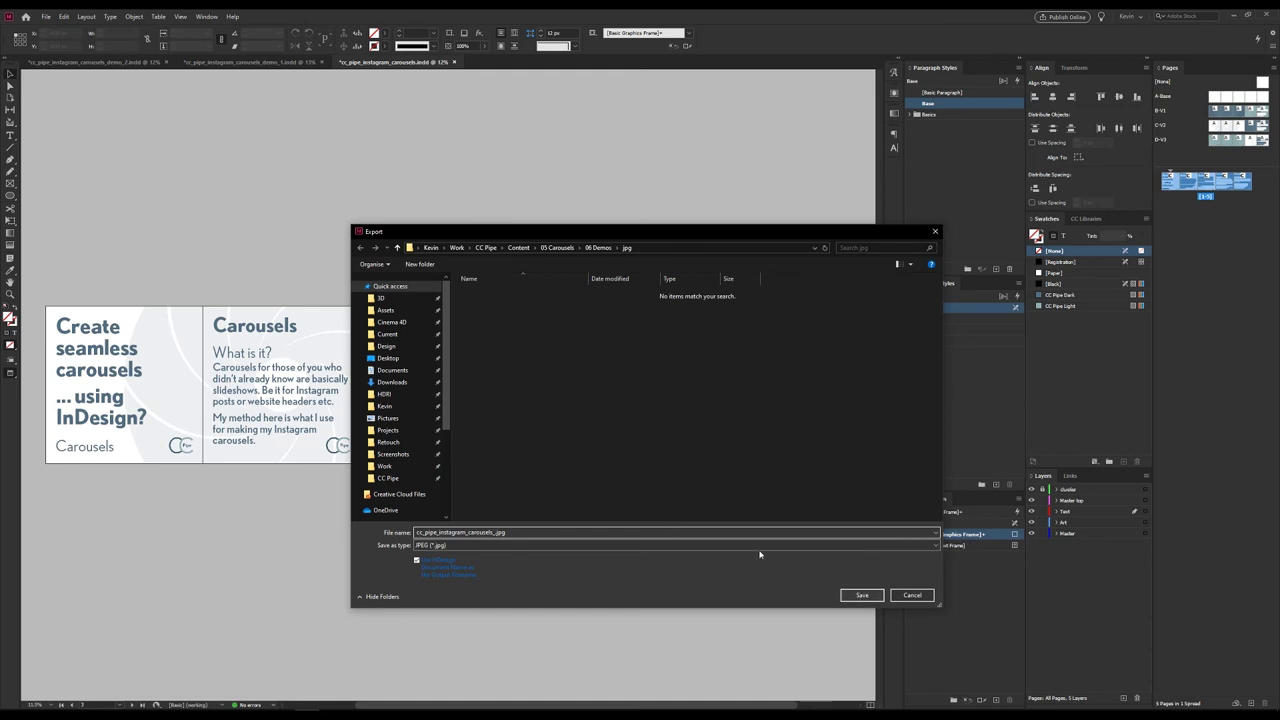
pyautogui.click(862, 596)
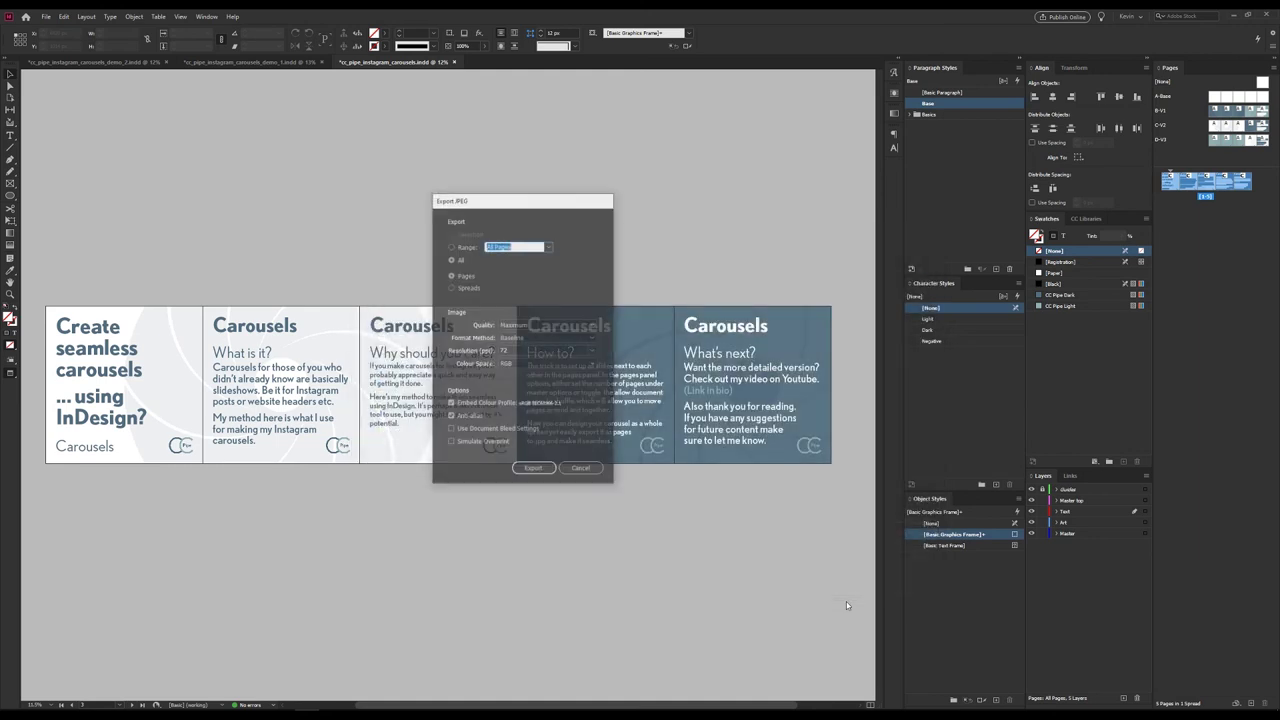
pyautogui.click(465, 280)
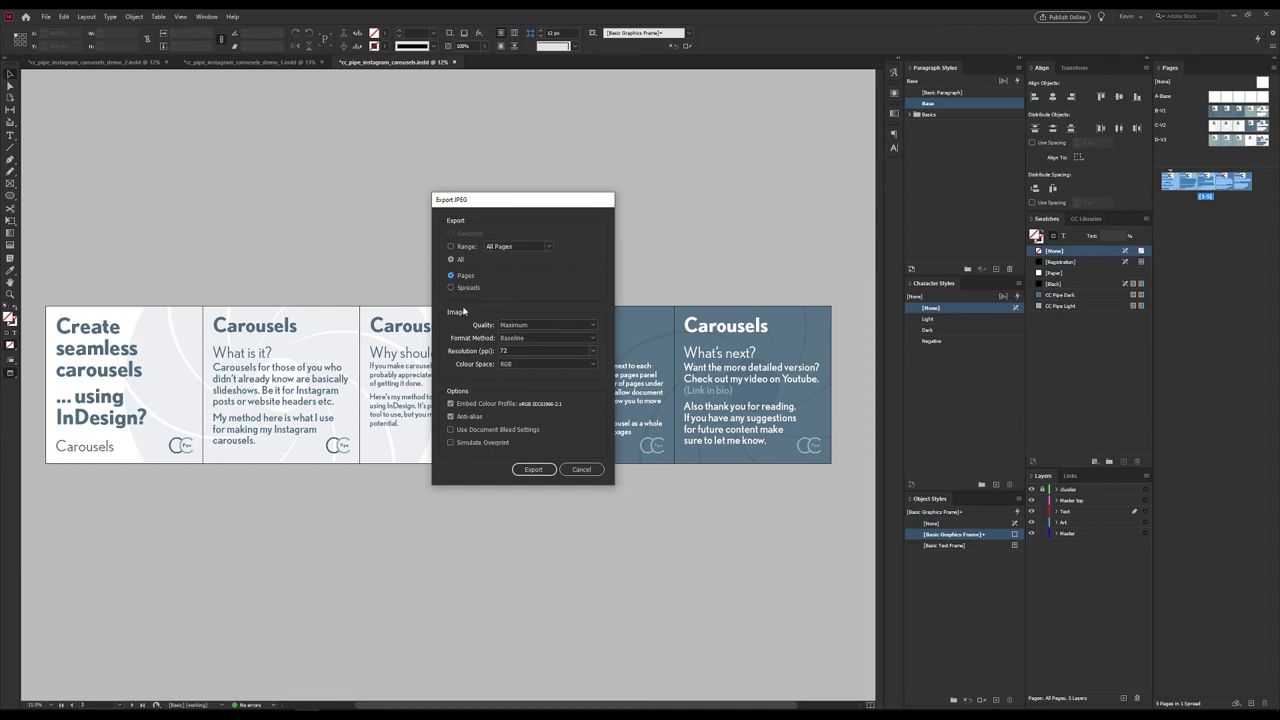
pyautogui.click(544, 470)
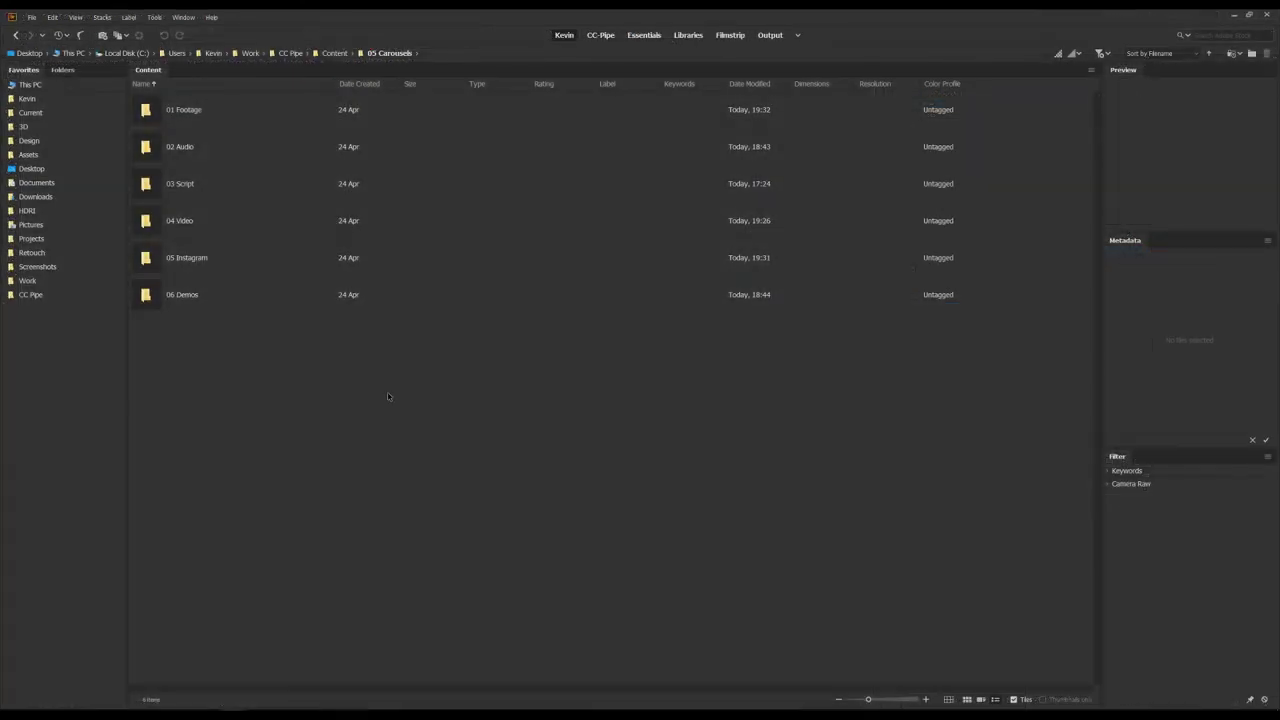
# In the 06 Demos > jpg folder, rename the first JPEG to cc_pipe_instagram_carousels_1.jpg and review all five.
pyautogui.doubleClick(232, 304)
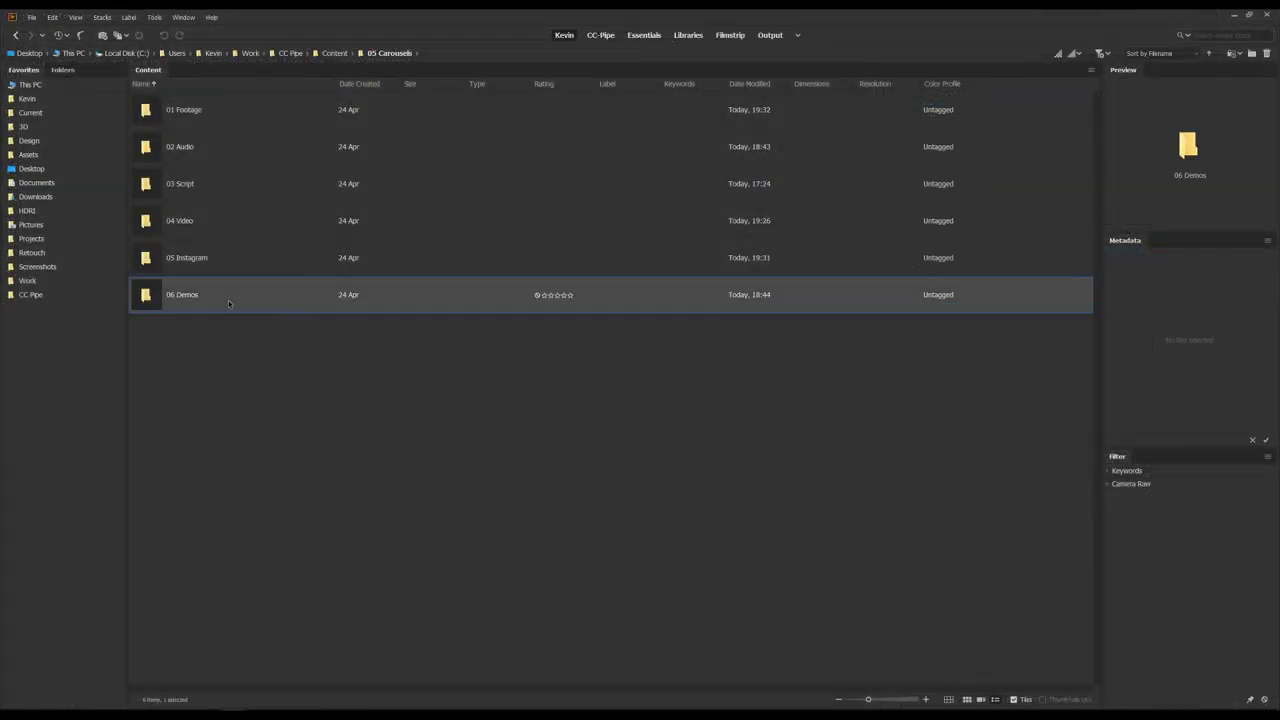
pyautogui.doubleClick(181, 146)
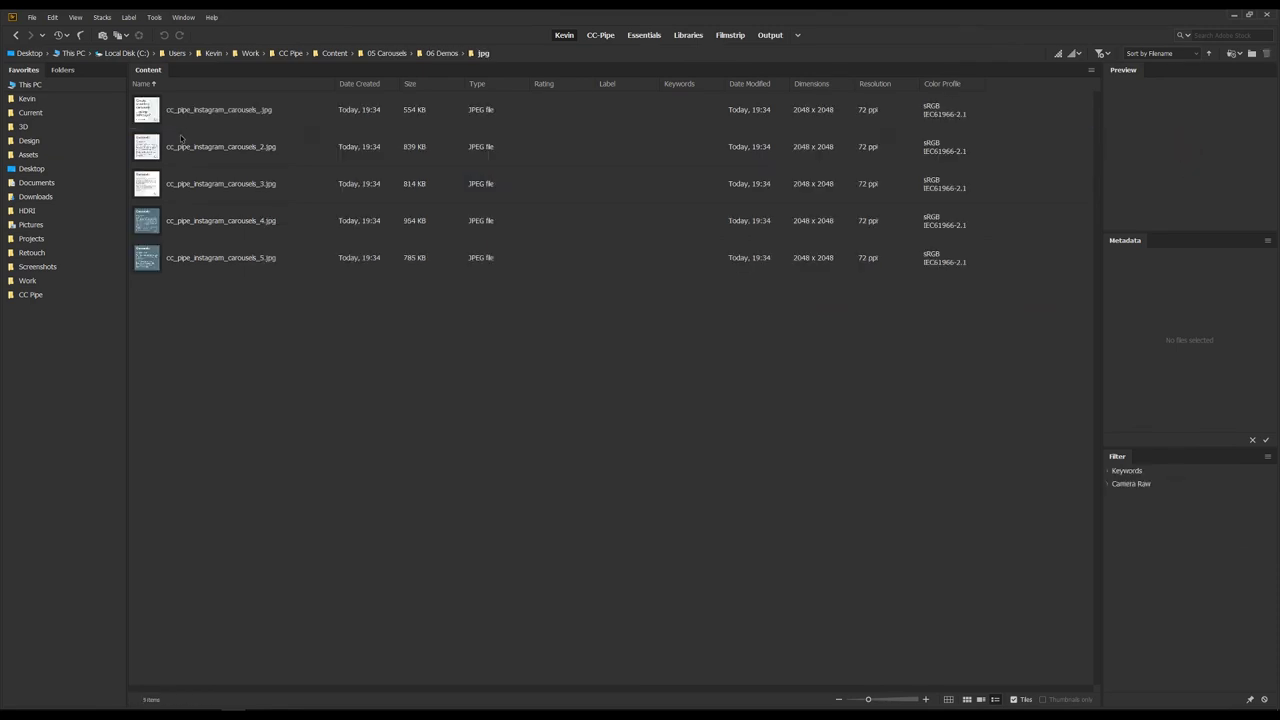
pyautogui.click(250, 112)
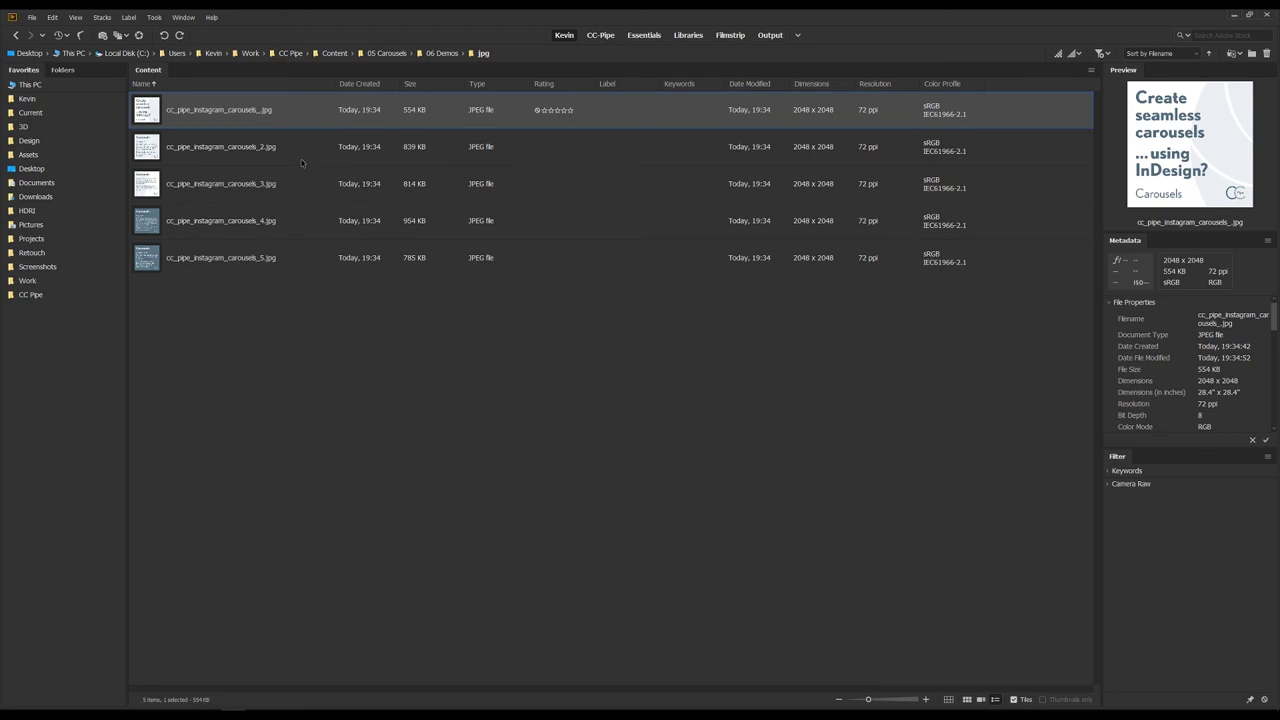
pyautogui.press('F2')
pyautogui.press('Right')
pyautogui.write('1')
pyautogui.press('Return')
pyautogui.hotkey('ctrl', 'a')
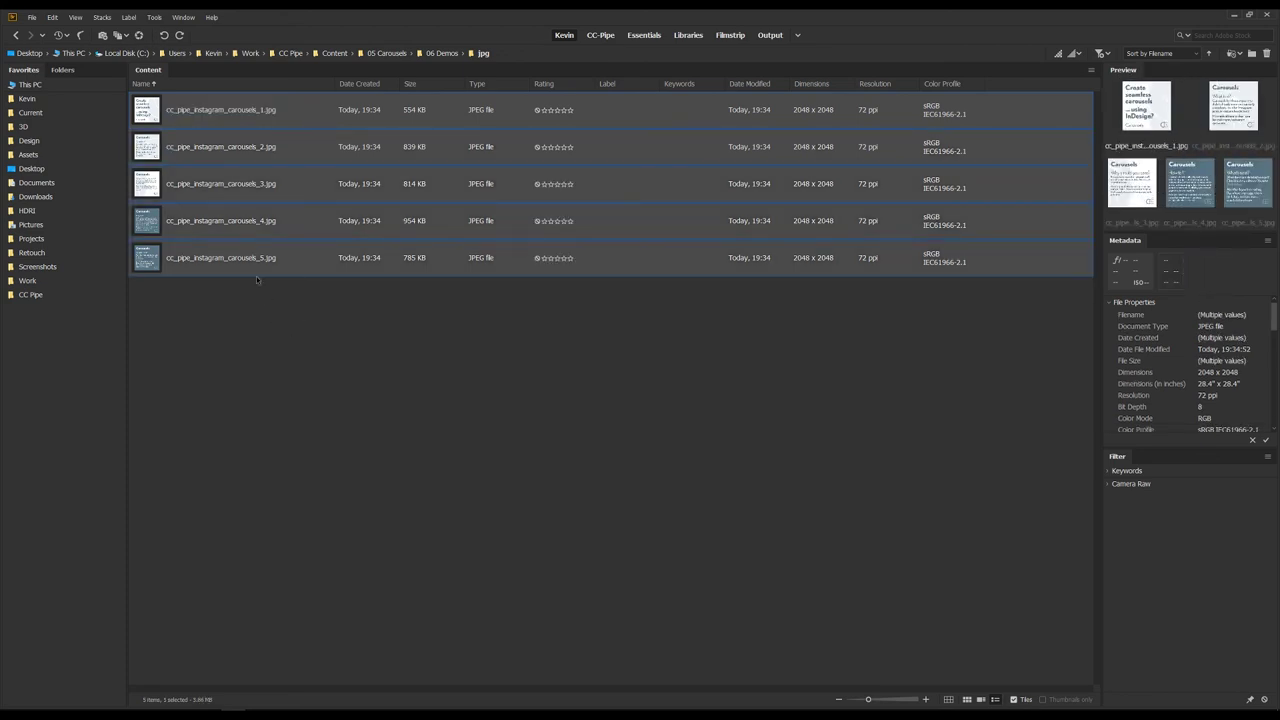
pyautogui.click(318, 346)
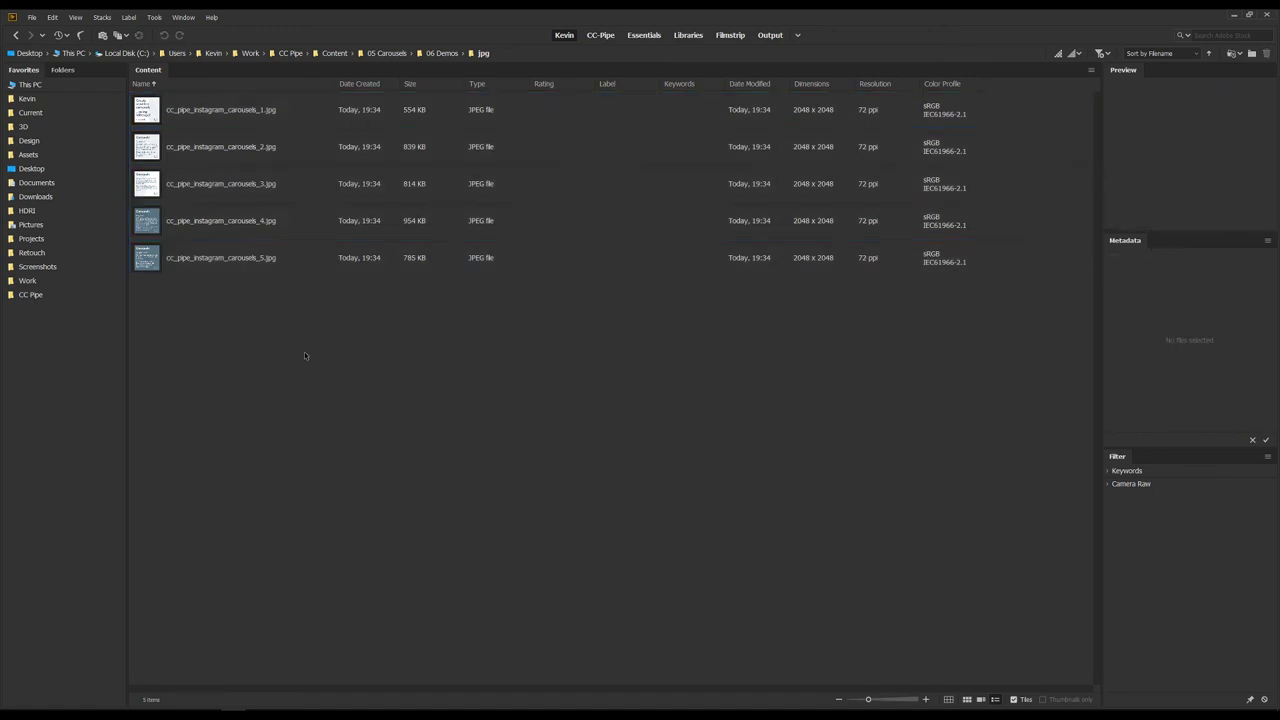